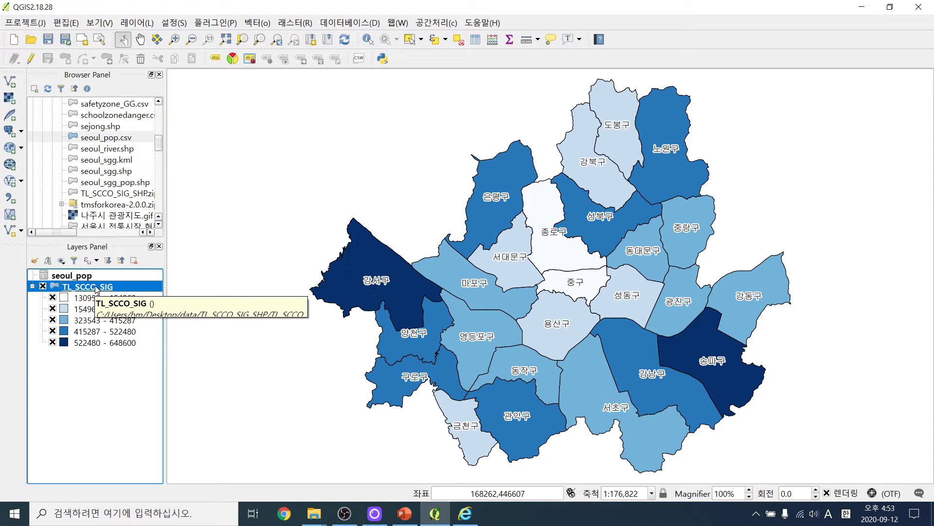
Step: Open the attribute table of the TL_SCCO_SIG layer and place its window over the map
right_click(96, 289)
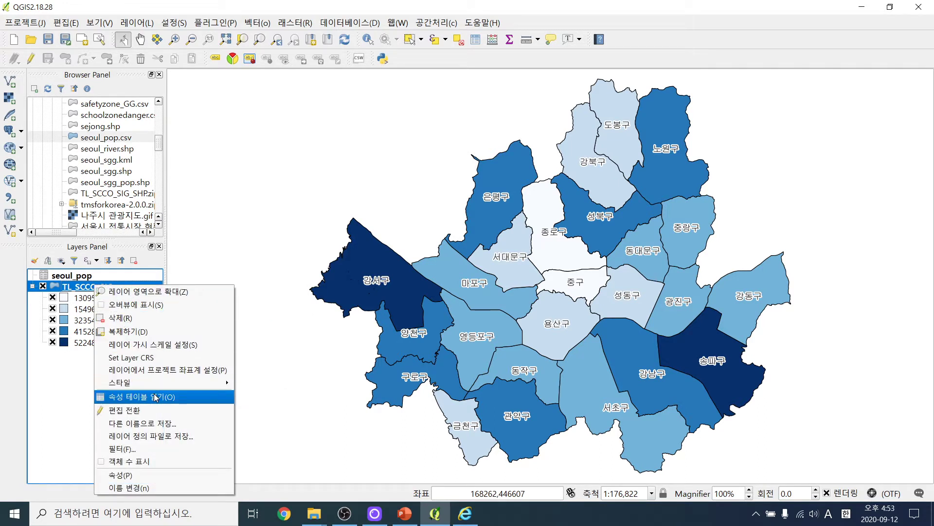
left_click(476, 40)
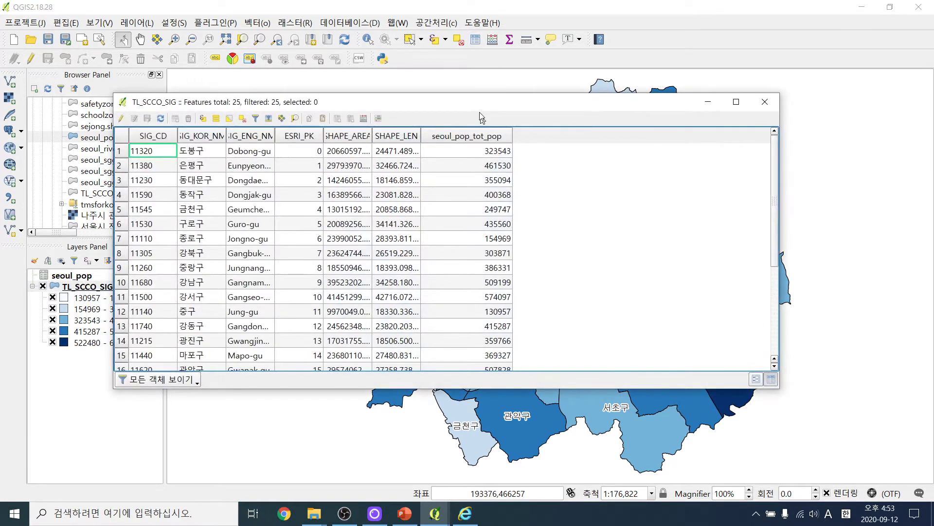
left_click_drag(471, 108, 528, 101)
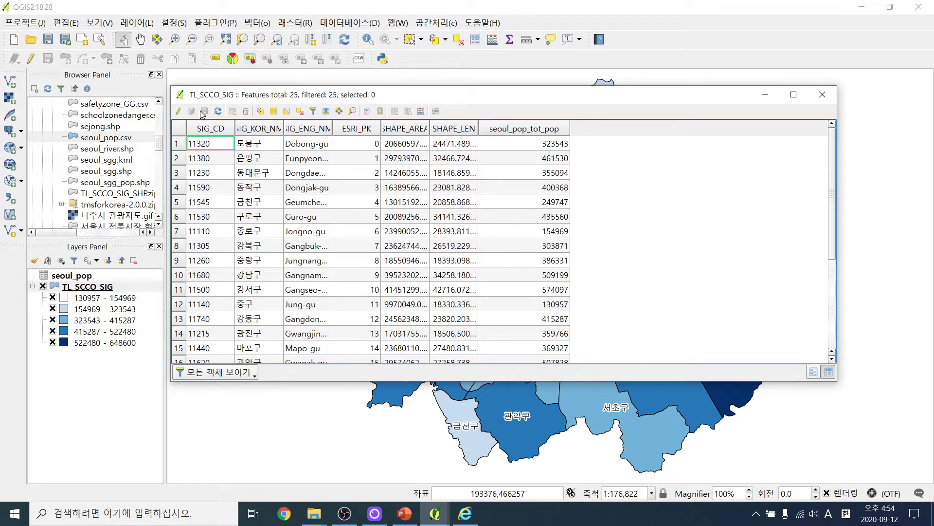
left_click_drag(215, 98, 253, 111)
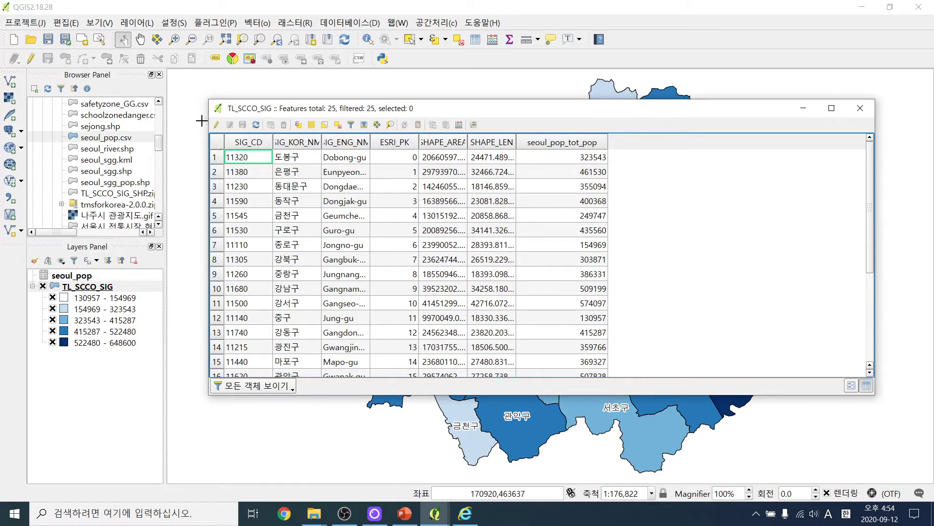
Step: Select the features matching the expression "seoul_pop_tot_pop" > 400000 in the TL_SCCO_SIG attribute table
left_click(302, 126)
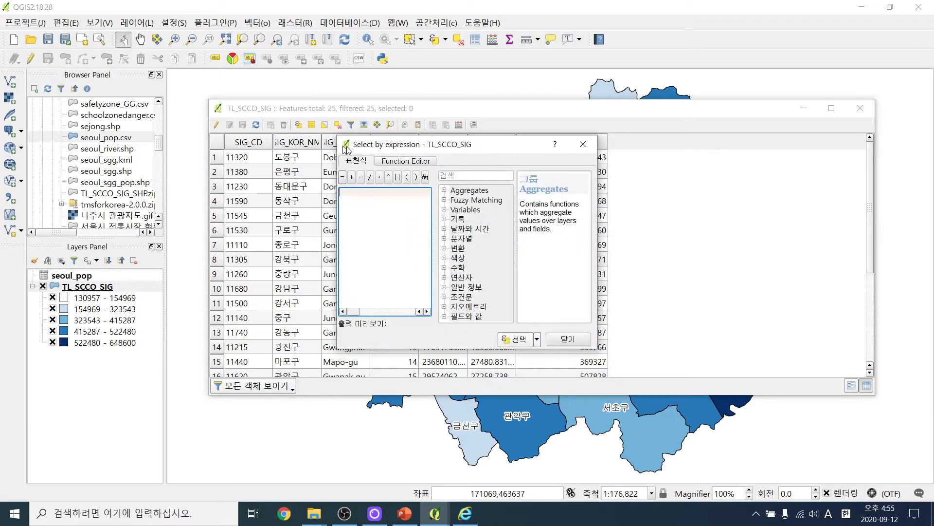
left_click_drag(340, 234, 232, 229)
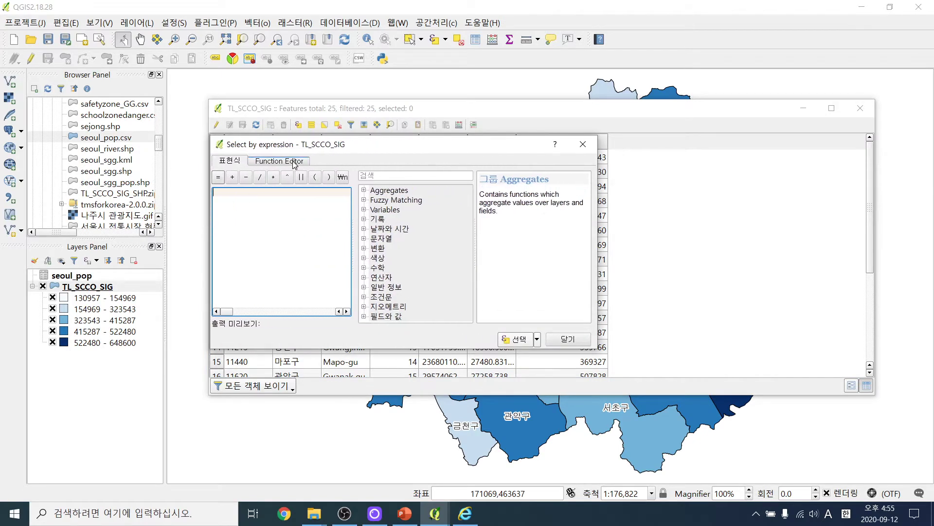
left_click_drag(322, 146, 441, 241)
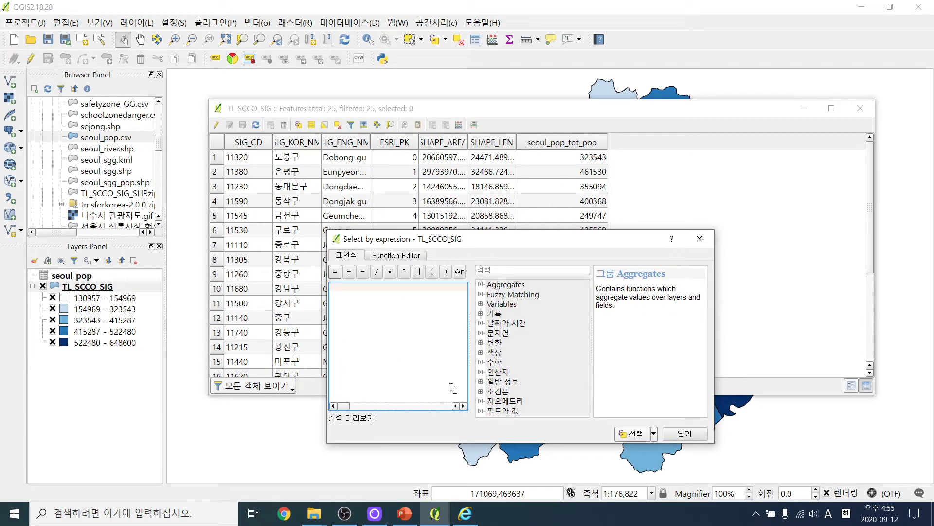
left_click_drag(497, 242, 481, 176)
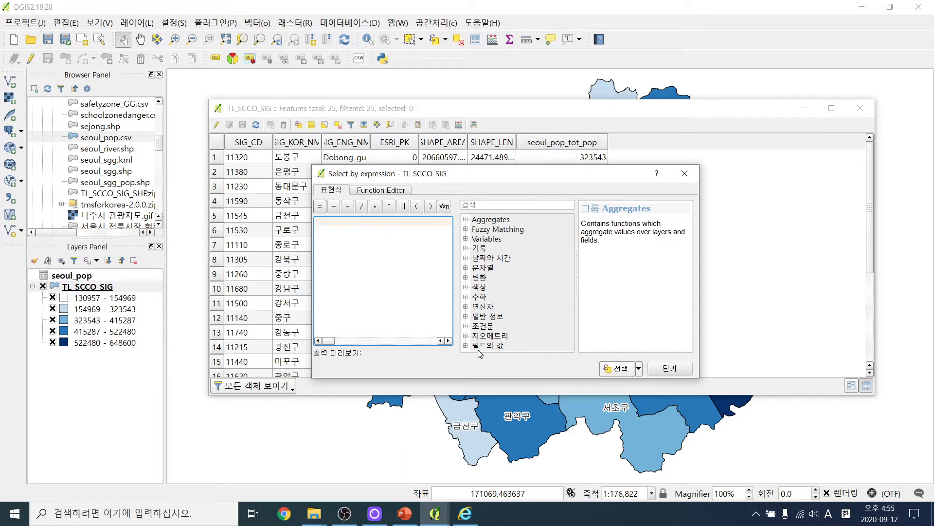
left_click(466, 346)
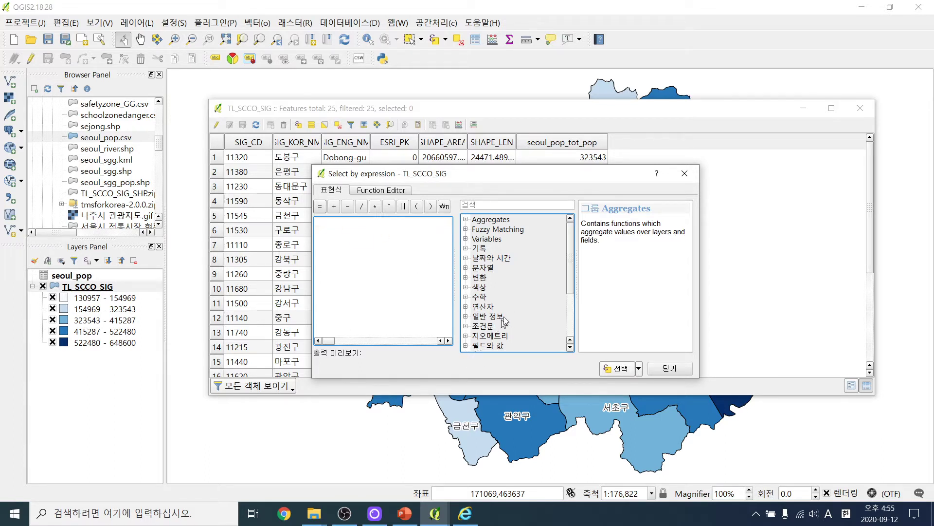
scroll(505, 321, "down", 3)
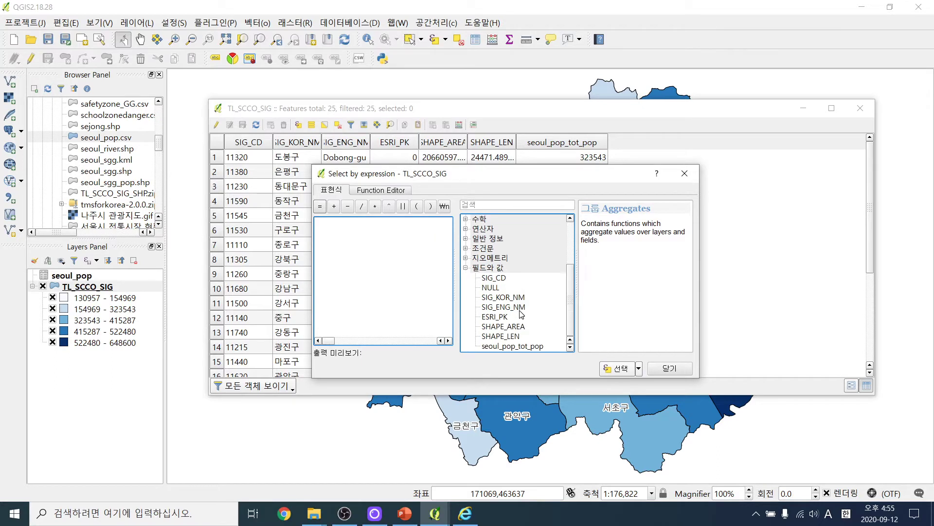
left_click(527, 347)
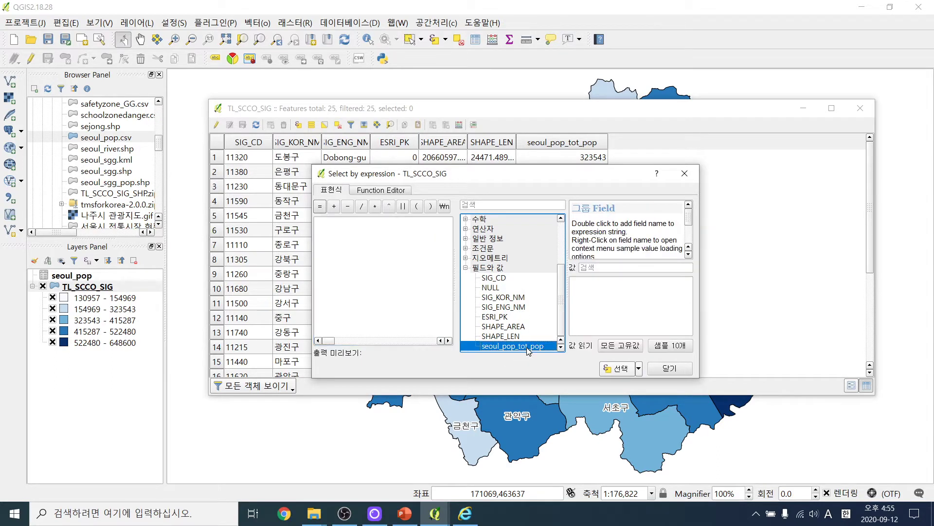
double_click(528, 347)
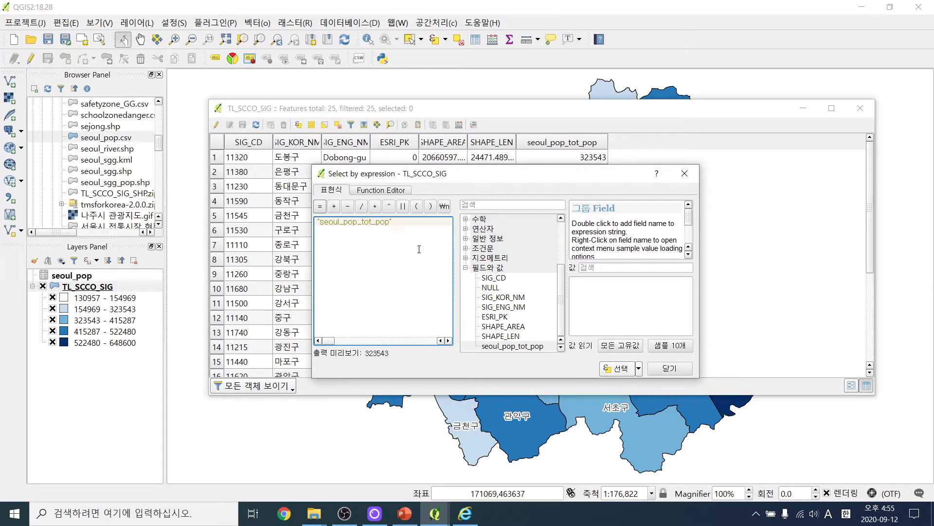
type("> 400000")
left_click(622, 369)
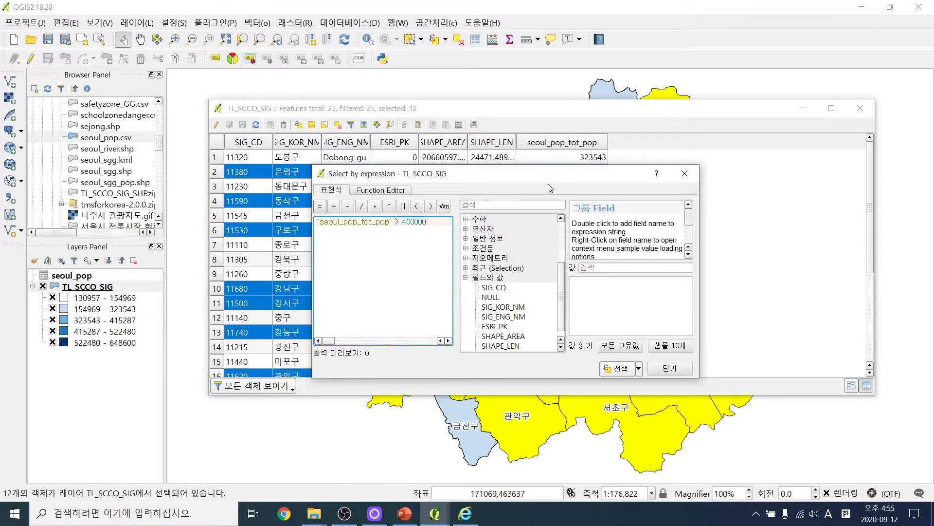
Step: Uncover the attribute table and move the selected rows to the top of the table
left_click_drag(544, 178, 506, 441)
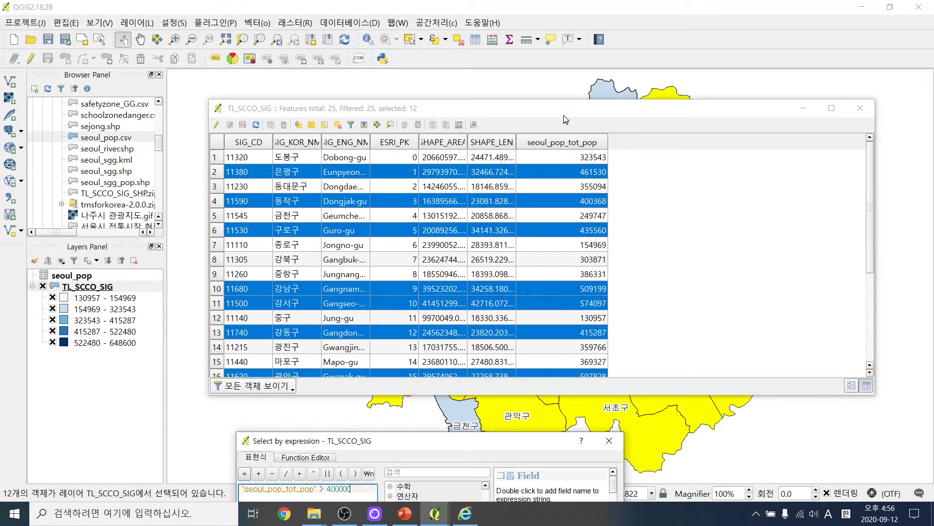
left_click_drag(564, 116, 437, 78)
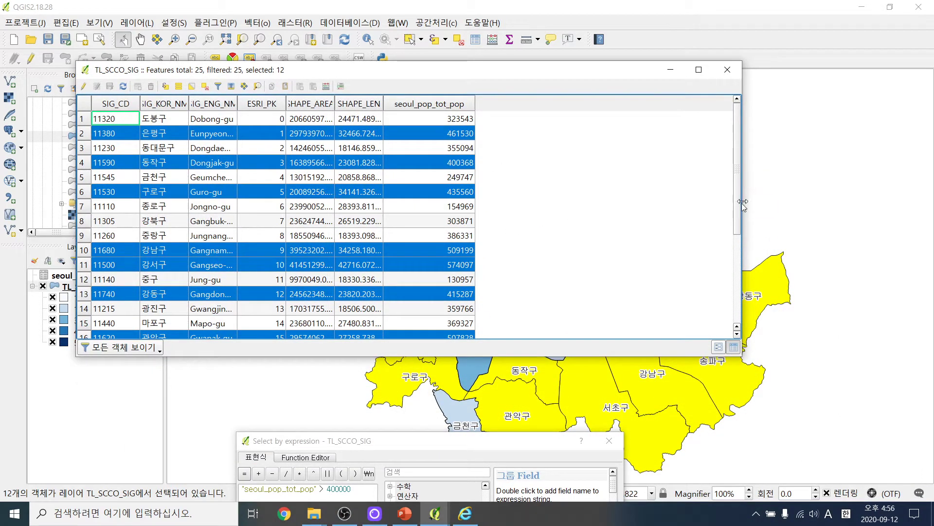
left_click(233, 88)
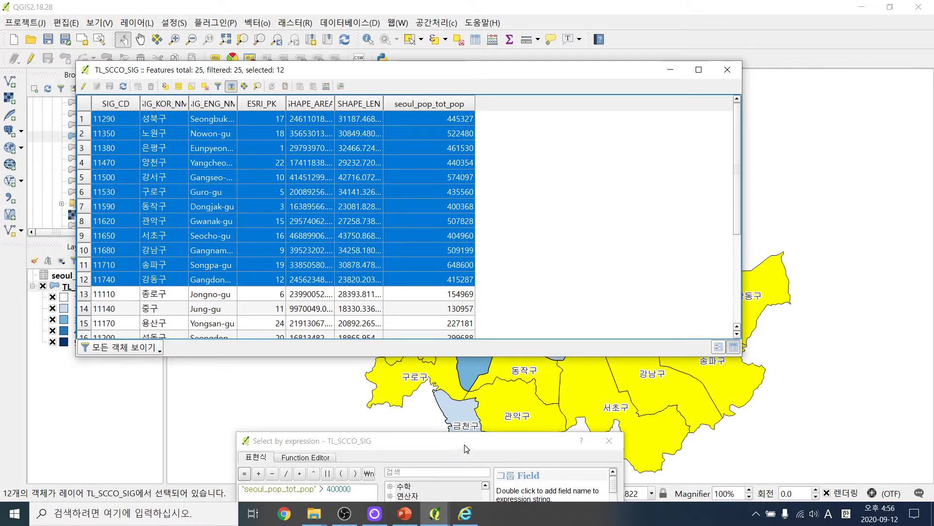
Step: Clear the selection of all features in the TL_SCCO_SIG attribute table
left_click_drag(465, 448, 737, 120)
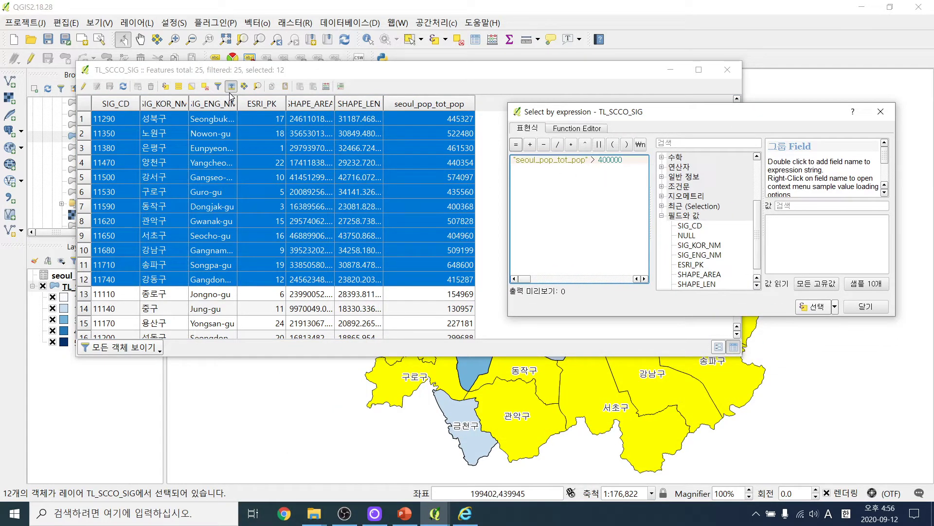
left_click(215, 75)
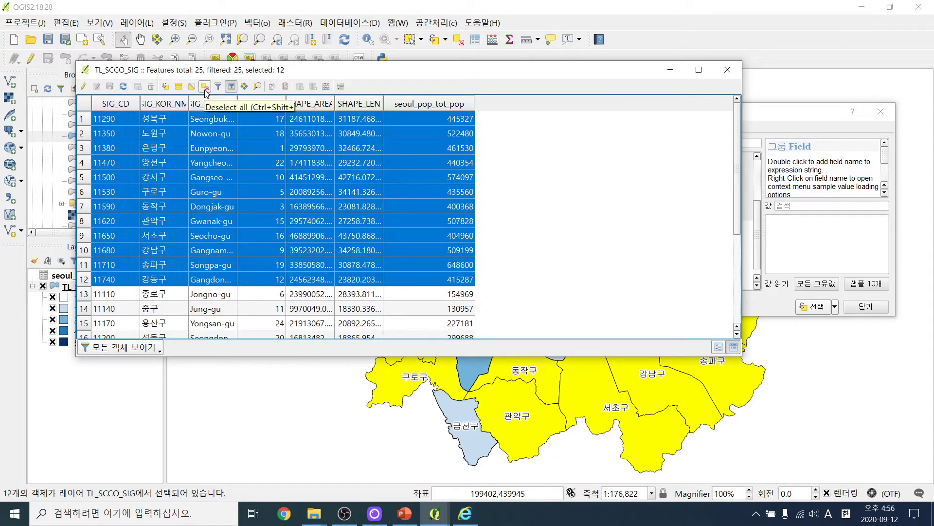
left_click(205, 89)
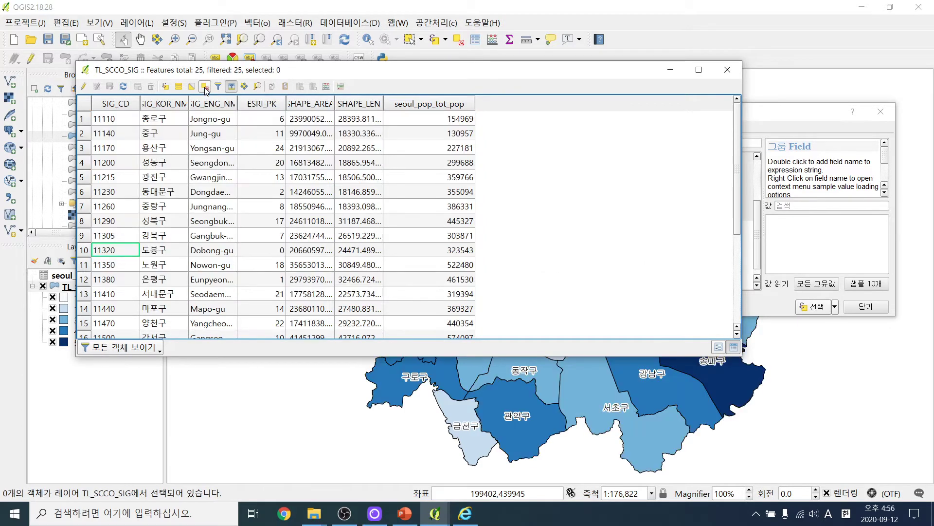
Step: Minimize the attribute table and close the Select by expression dialog to return to the full map
left_click_drag(789, 111, 423, 286)
left_click(671, 69)
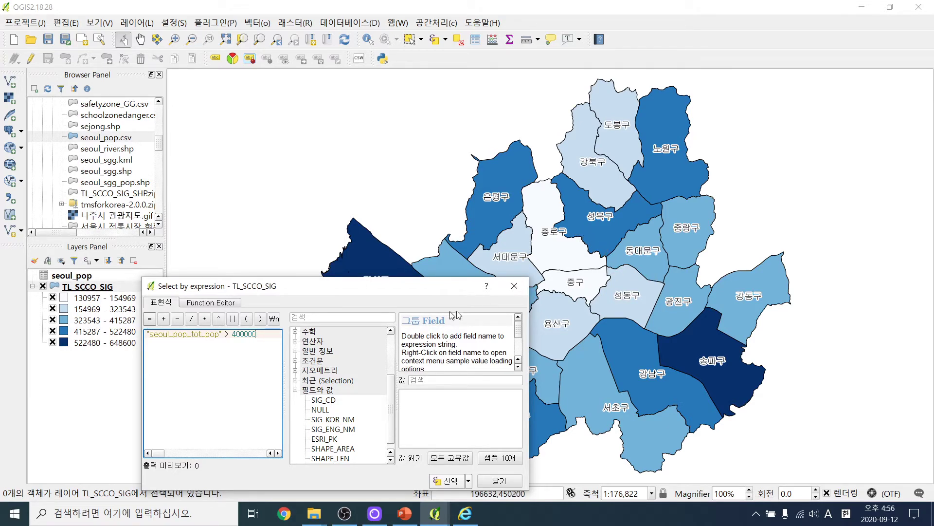
left_click_drag(421, 287, 424, 139)
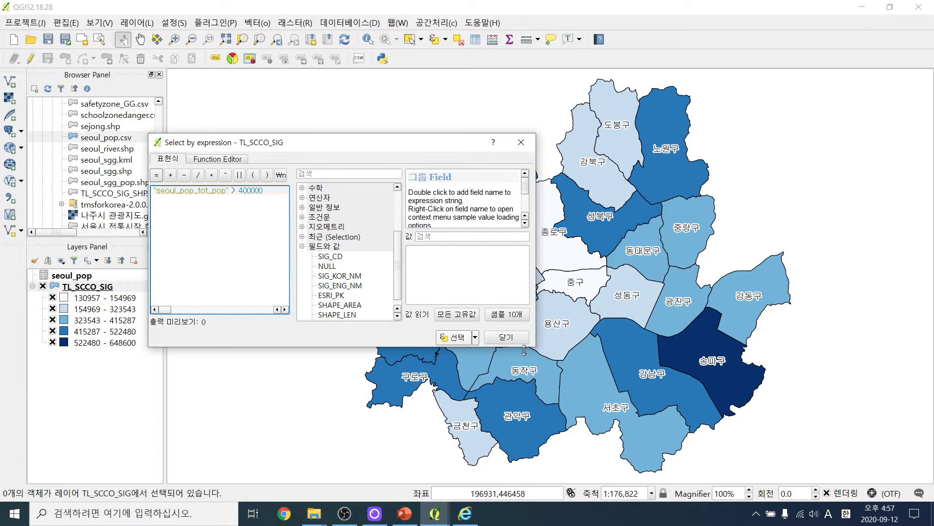
left_click(488, 340)
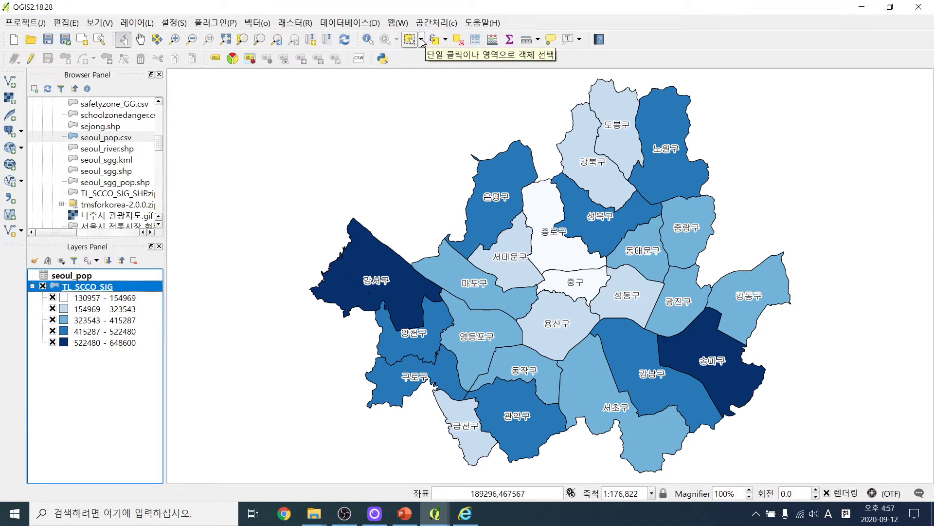
Step: Select the 강남구 district directly on the map with the Select Features tool and clear that selection
left_click(422, 40)
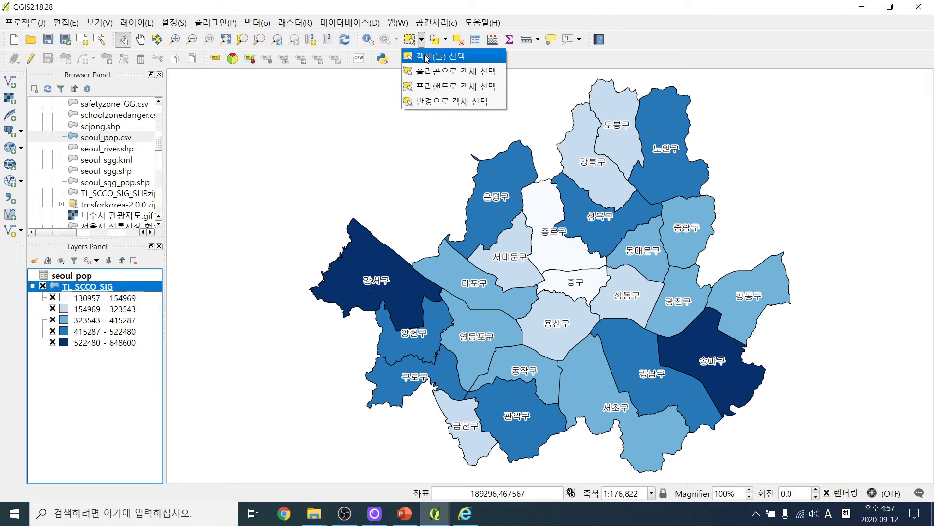
left_click(424, 57)
left_click(647, 391)
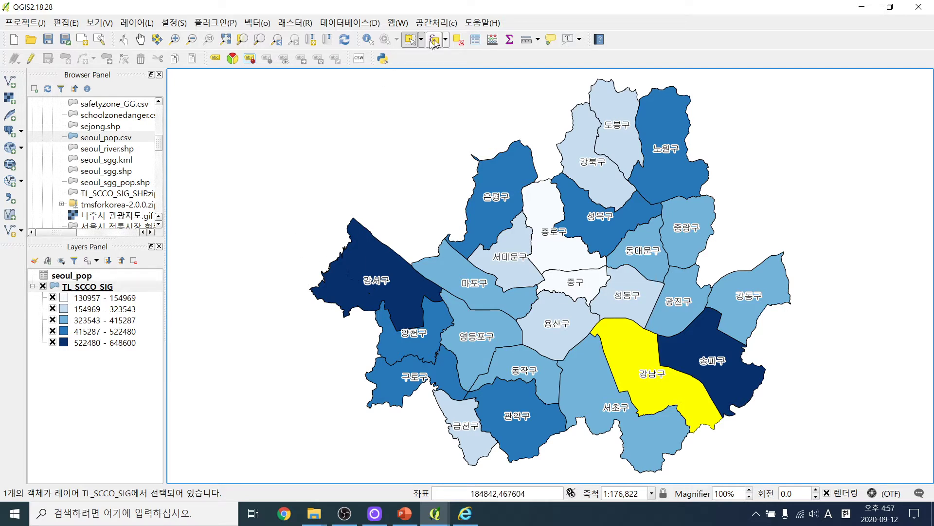
left_click(456, 39)
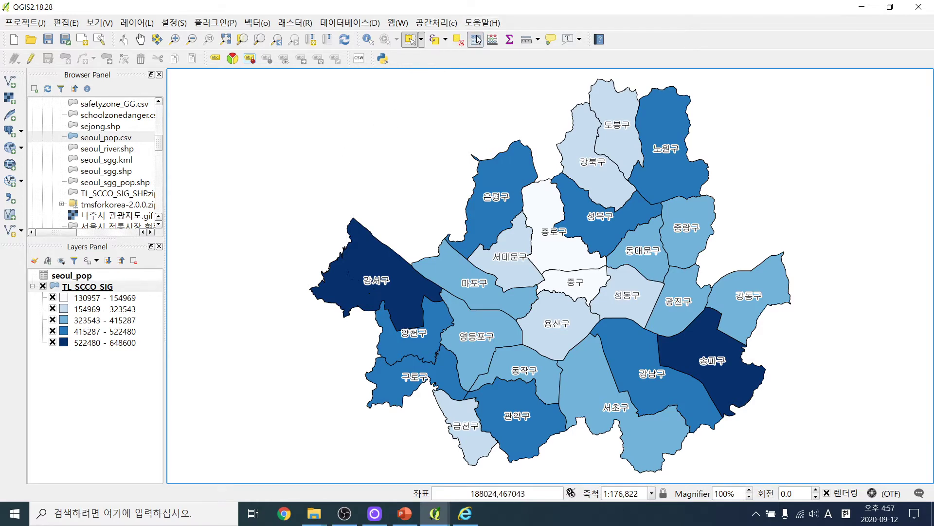
Step: Open the TL_SCCO_SIG attribute table again and start a selection expression with "SIG_KOR_NM" =
left_click(492, 39)
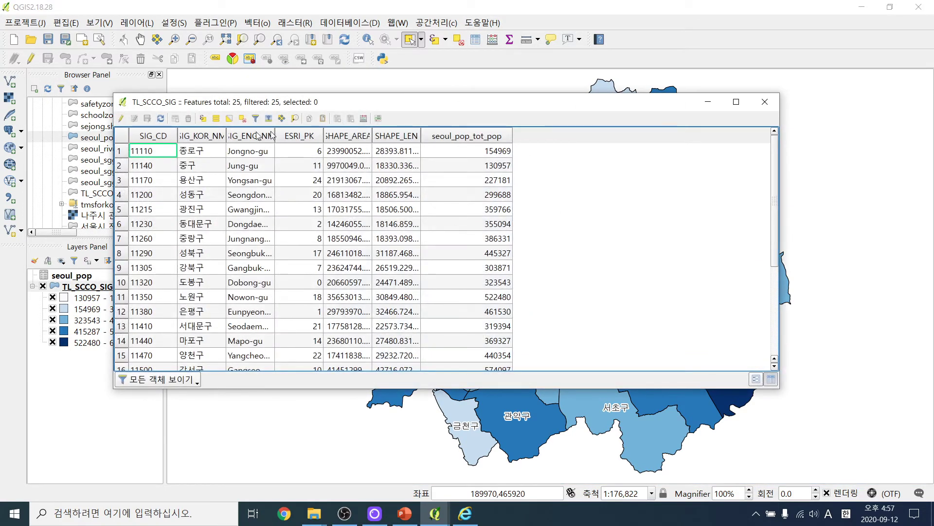
left_click(203, 119)
left_click_drag(216, 146, 405, 186)
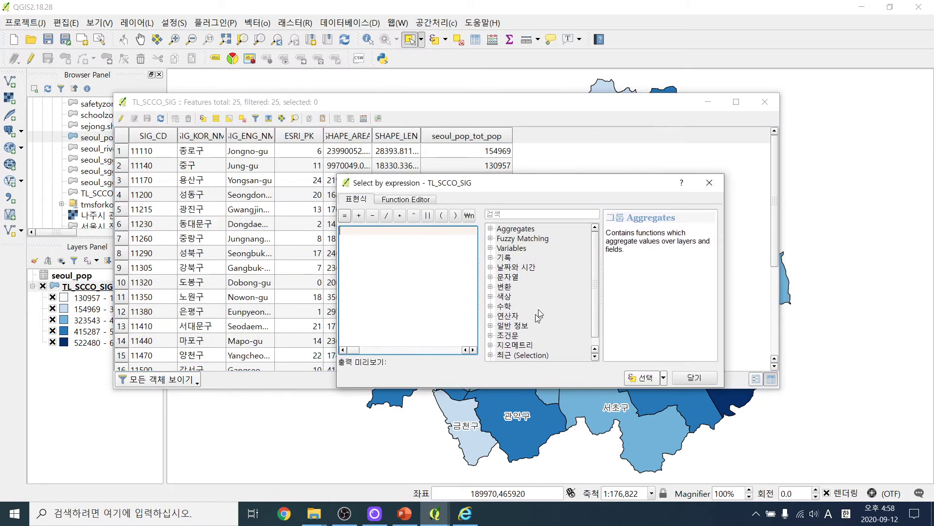
left_click_drag(595, 290, 596, 315)
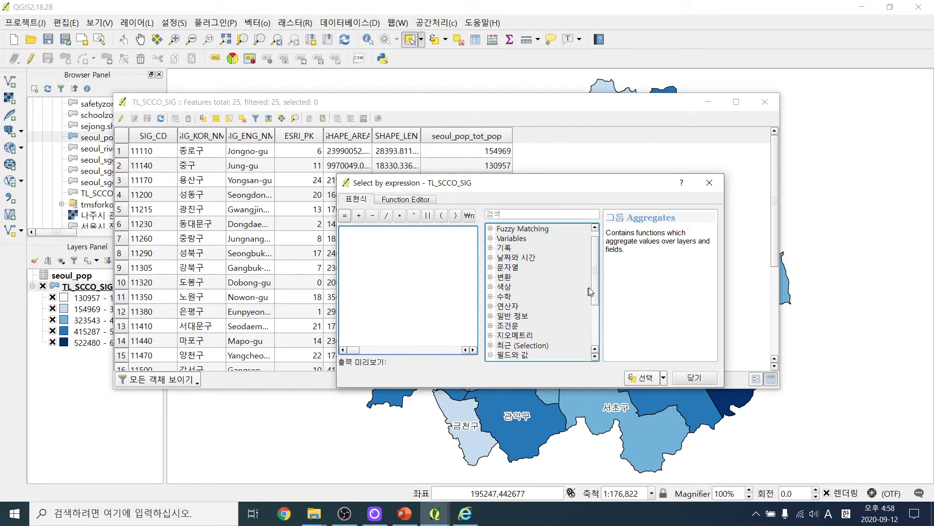
left_click_drag(593, 291, 597, 333)
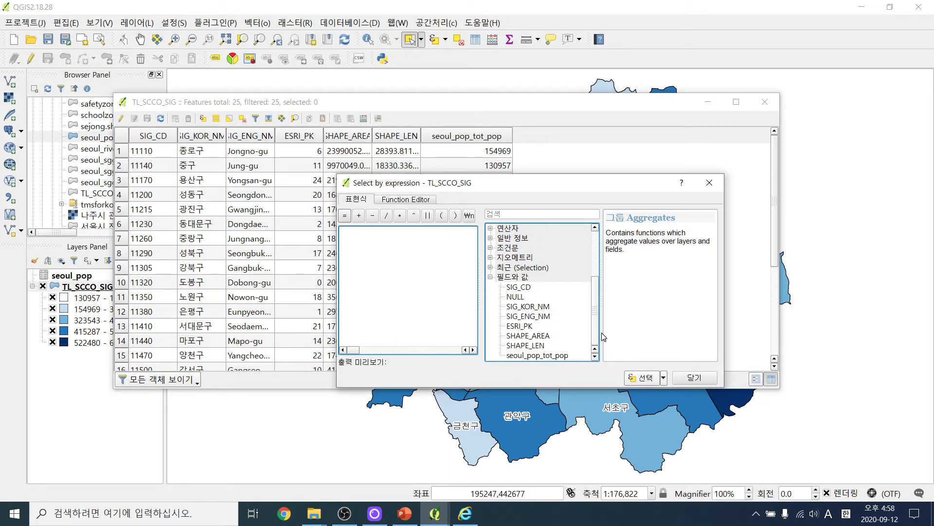
double_click(535, 308)
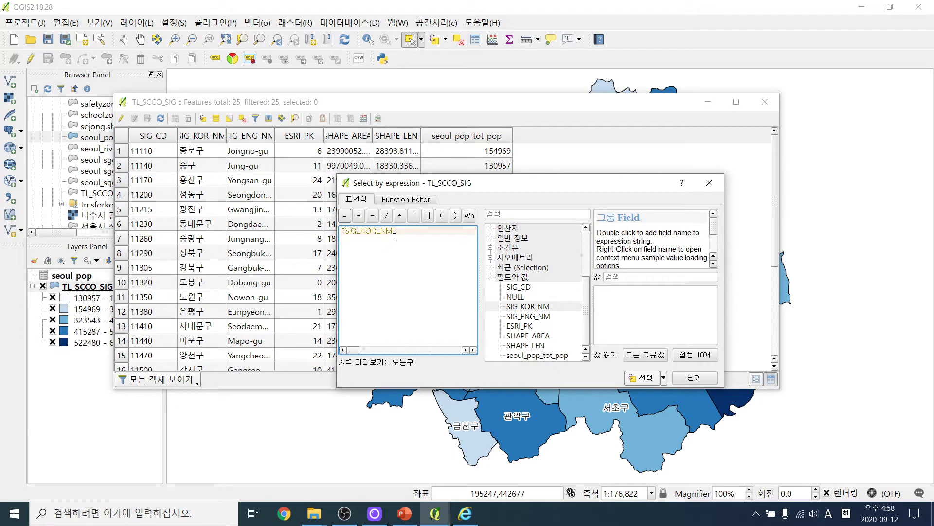
left_click(346, 216)
Step: Complete the expression with '강남구' from the field's unique values, run the selection and uncover the selected district on the map
left_click(643, 356)
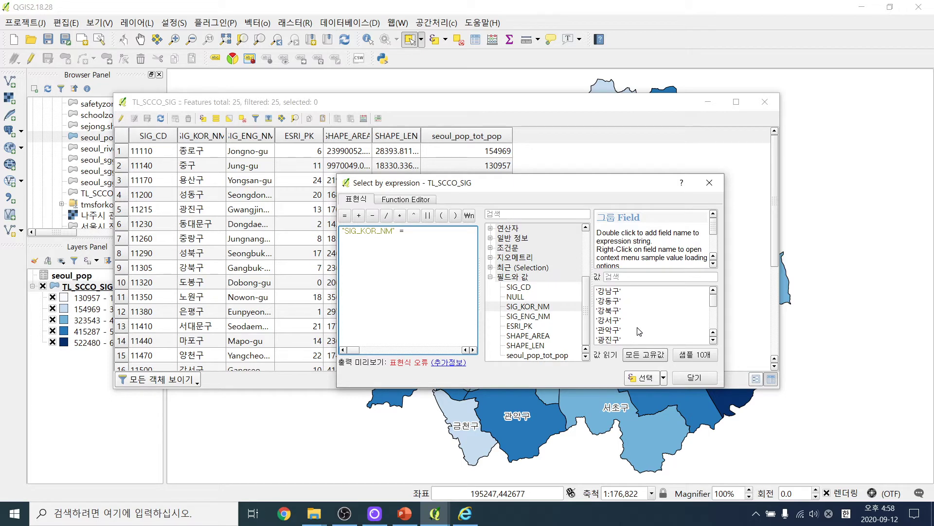
double_click(617, 292)
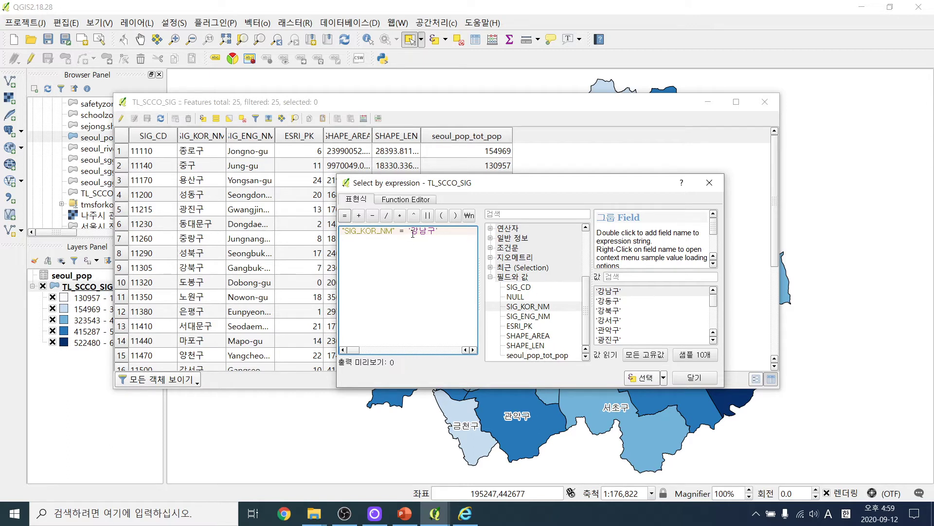
left_click(643, 379)
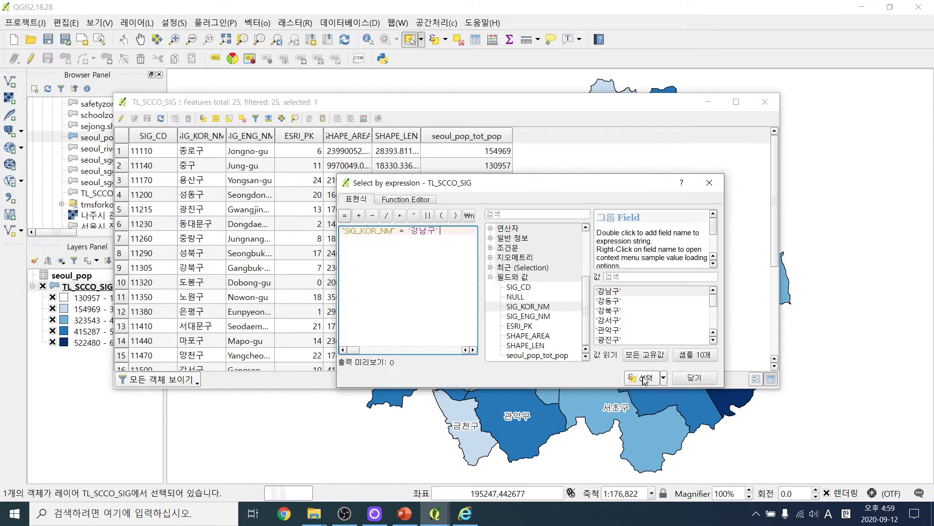
left_click(694, 378)
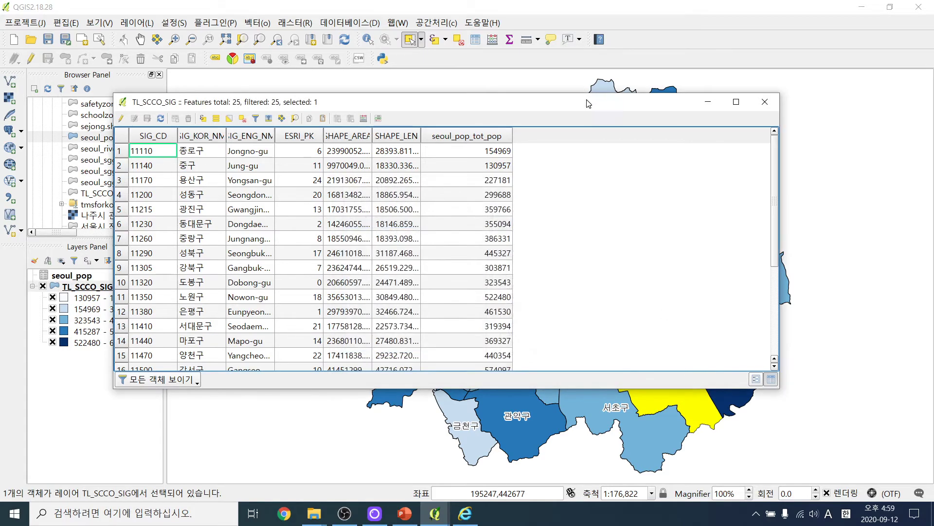
left_click_drag(588, 103, 347, 123)
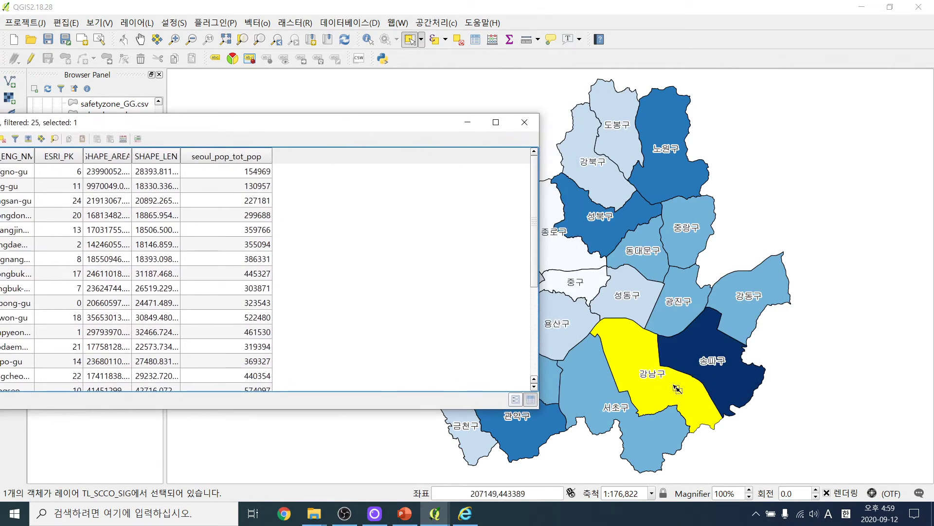
Step: Close the attribute table and open the save-as dialog for exporting the TL_SCCO_SIG layer
left_click_drag(280, 126, 459, 126)
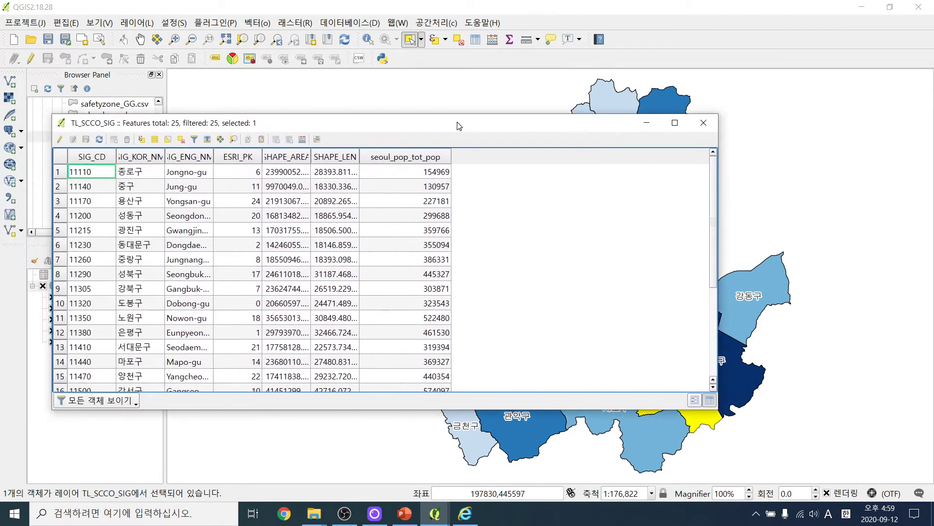
left_click(704, 123)
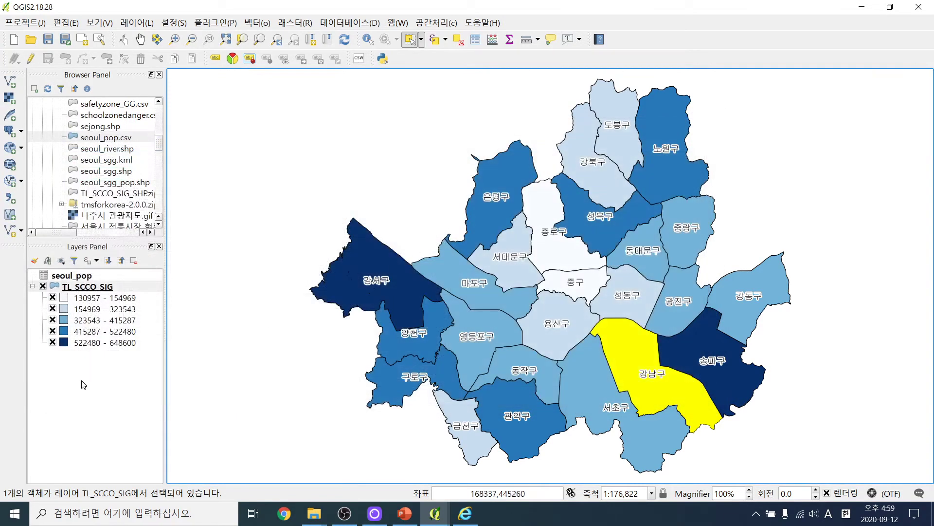
left_click(91, 287)
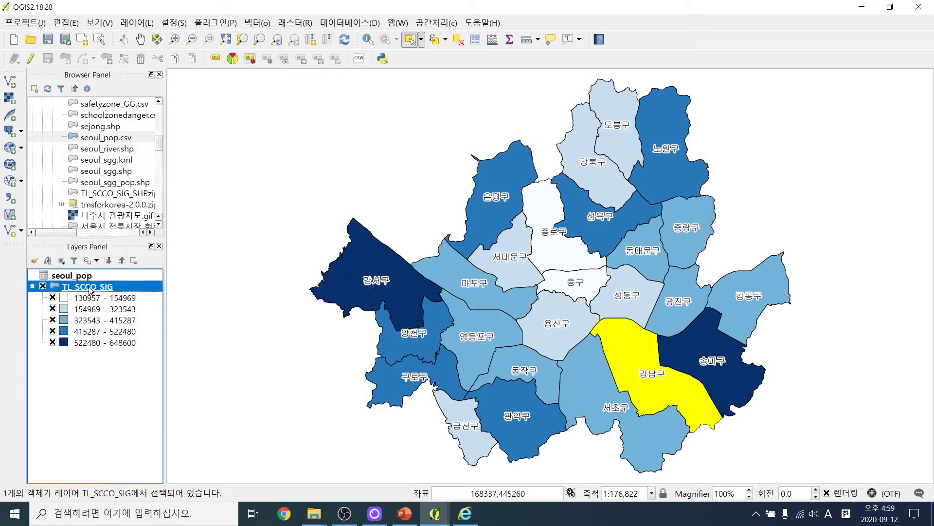
right_click(101, 286)
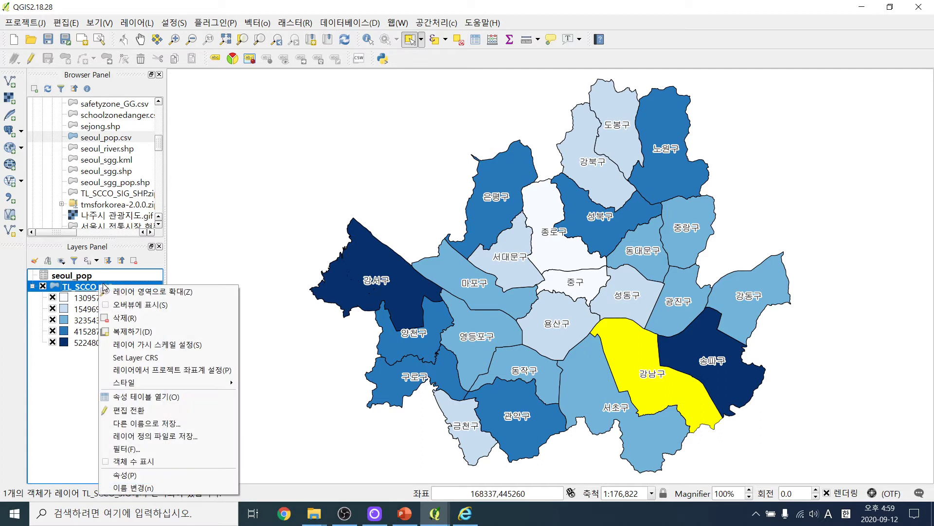
left_click(181, 426)
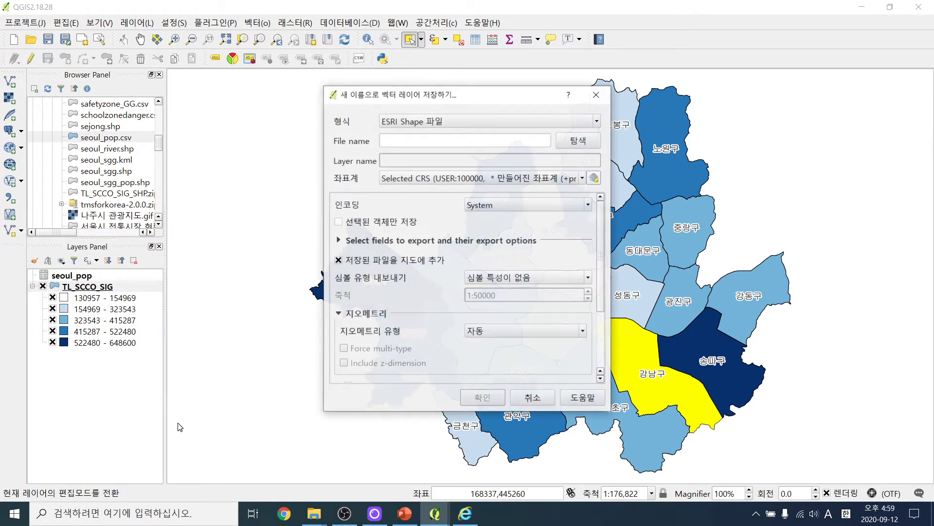
left_click_drag(454, 102, 302, 117)
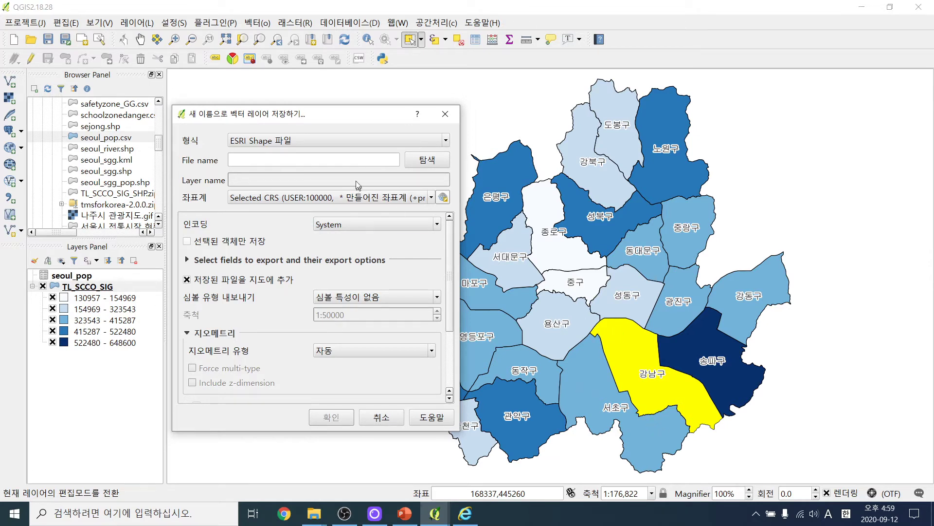
left_click_drag(302, 115, 358, 125)
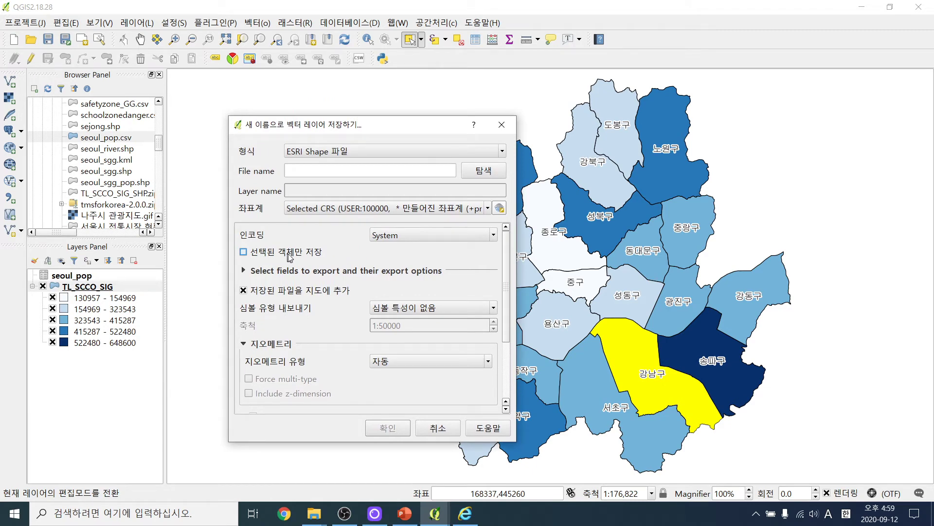
Step: Export only the selected district as an ESRI Shape file named gangnamgu in the data folder, keeping the option to add it to the map
left_click(245, 252)
left_click(484, 172)
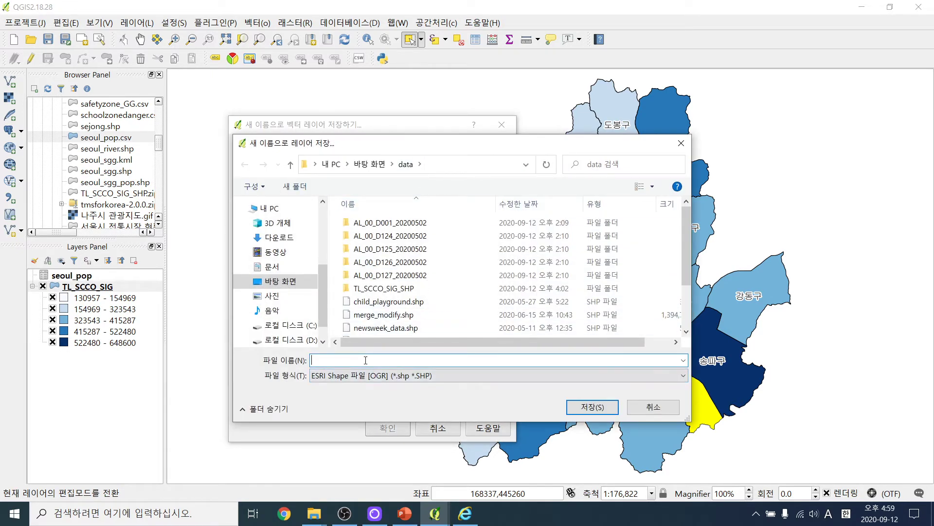
type("gangnamgu")
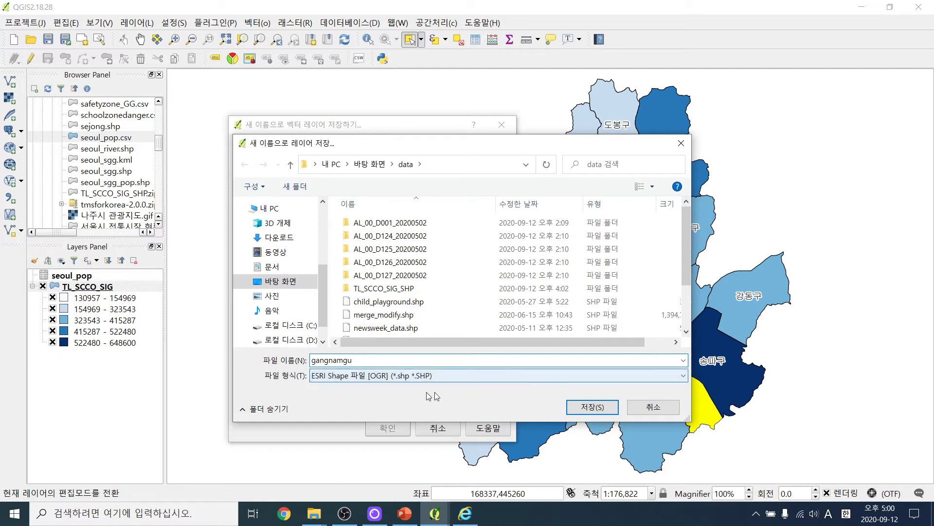
left_click(584, 411)
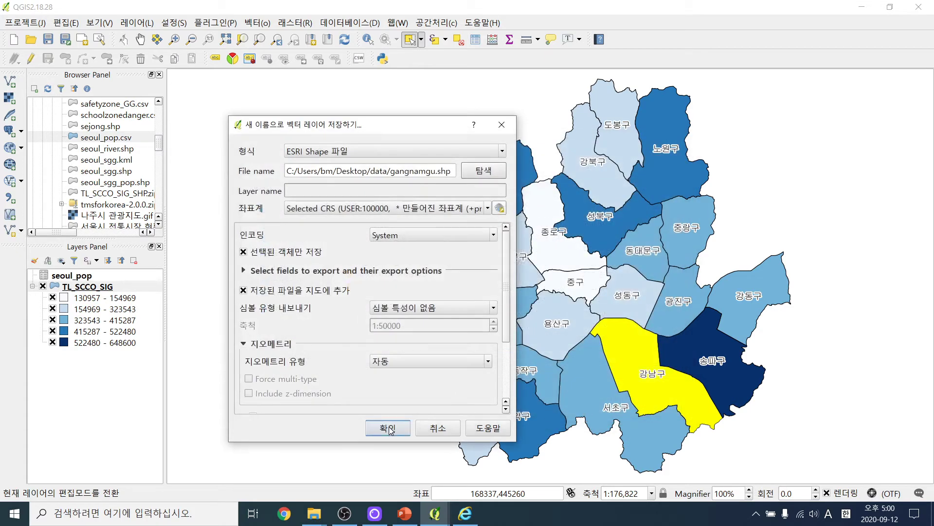
left_click(392, 428)
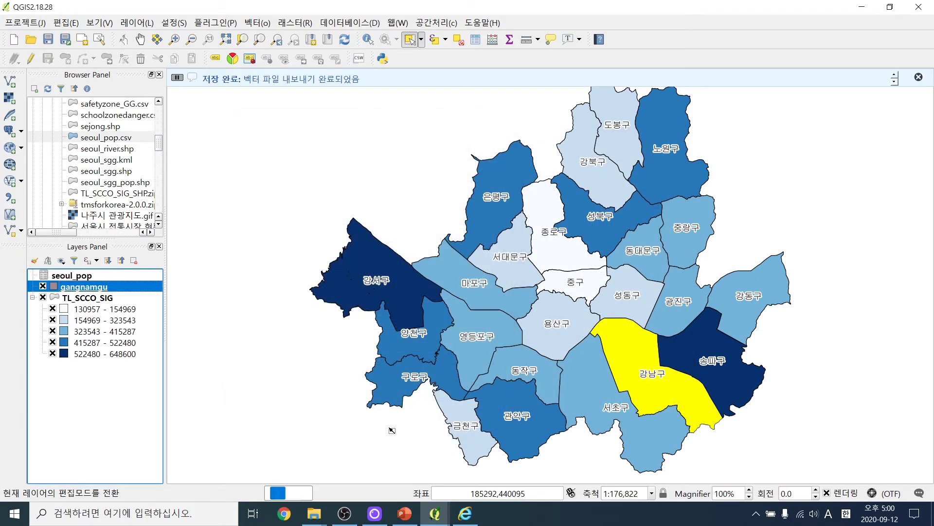
Step: Hide the TL_SCCO_SIG layer and zoom to the full extent to inspect the exported gangnamgu layer alone
left_click(43, 297)
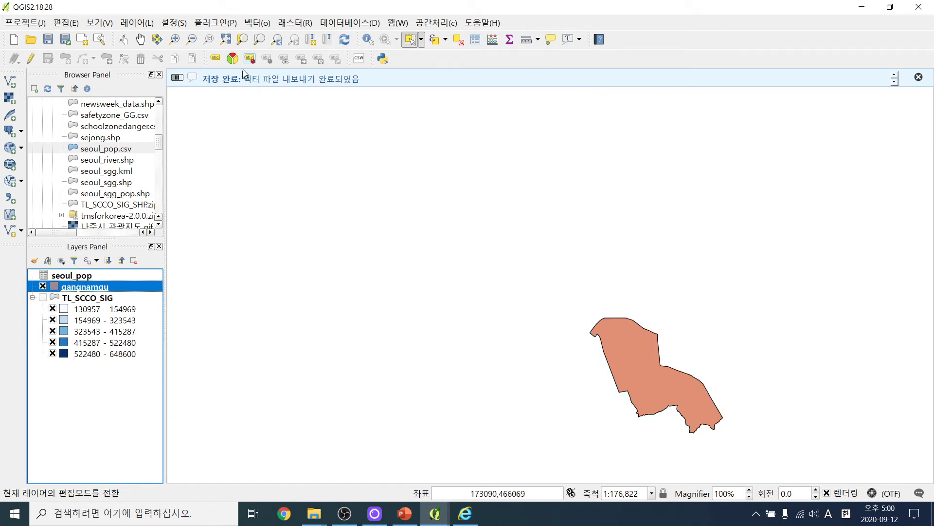
left_click(225, 39)
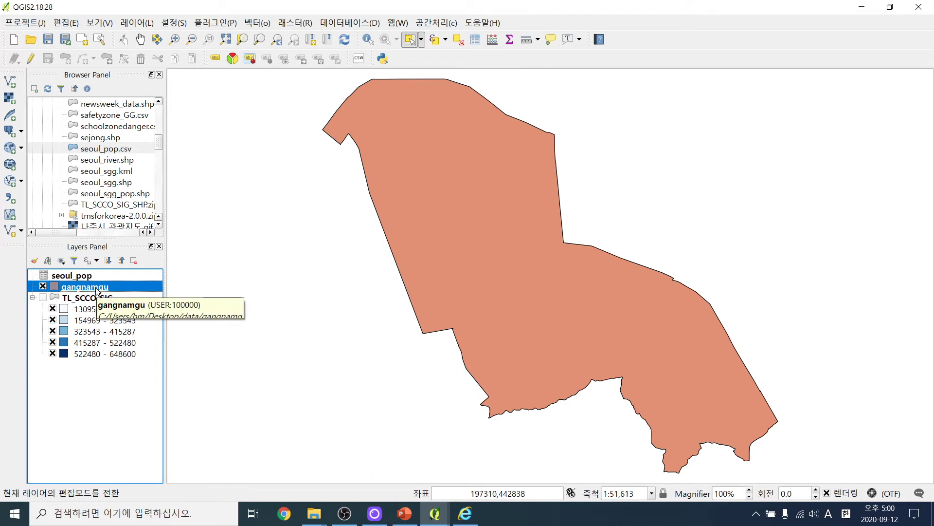
Step: Show TL_SCCO_SIG instead of gangnamgu at full extent and make it the active layer
left_click(42, 297)
left_click(43, 286)
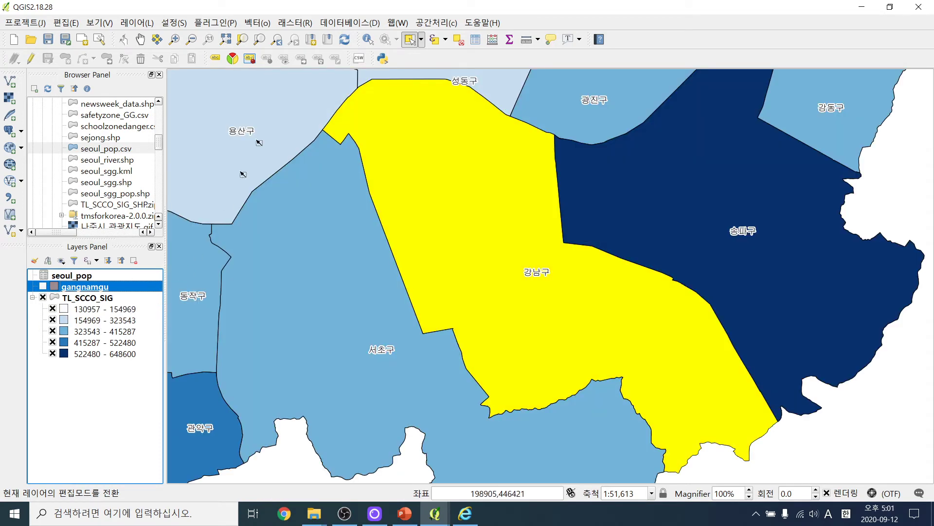
left_click(225, 39)
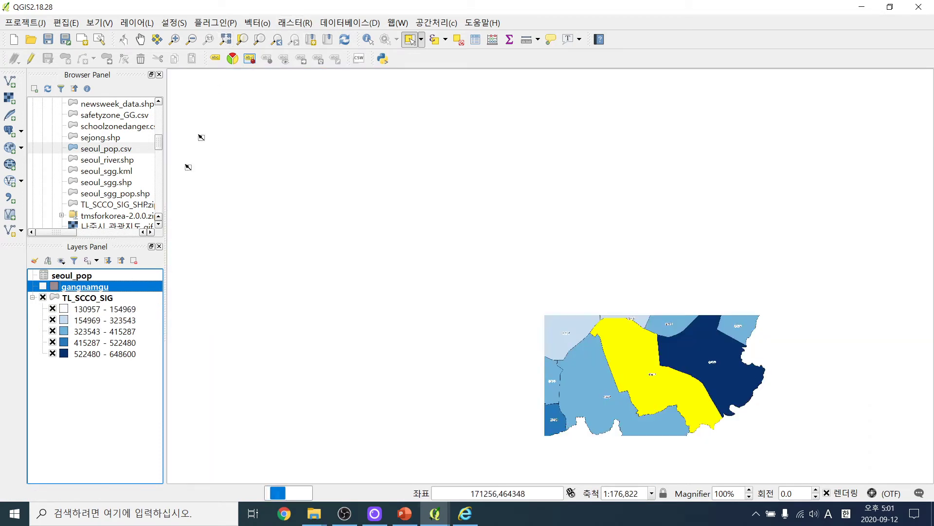
left_click(81, 298)
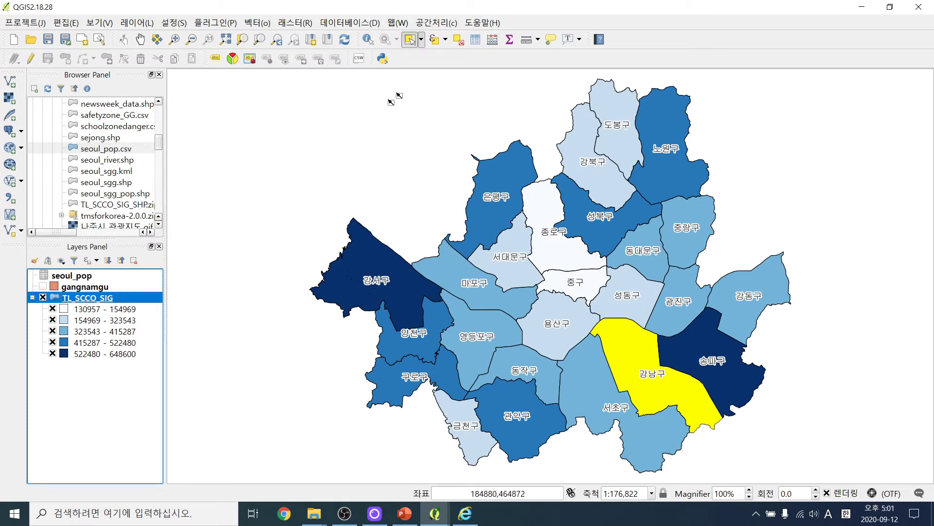
Step: Clear the 강남구 selection and open a widened Select by expression dialog from the TL_SCCO_SIG attribute table
left_click(457, 39)
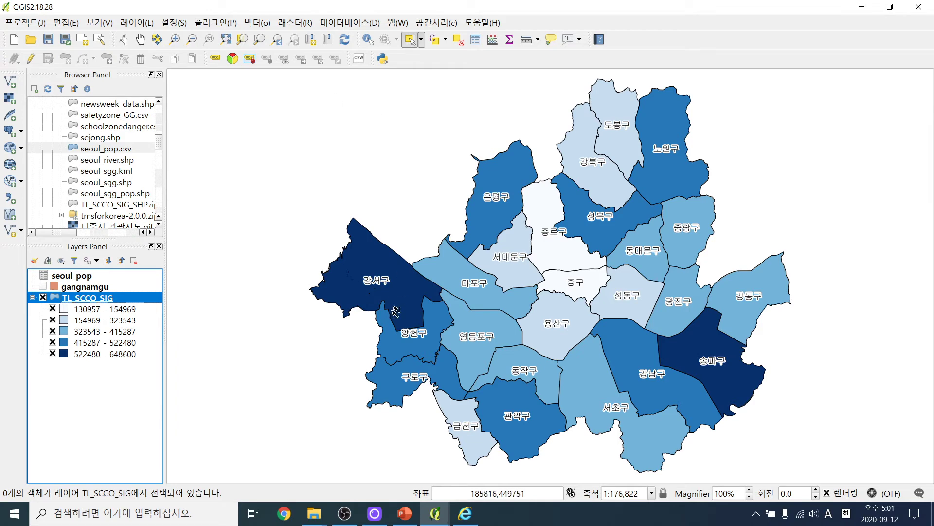
left_click(476, 39)
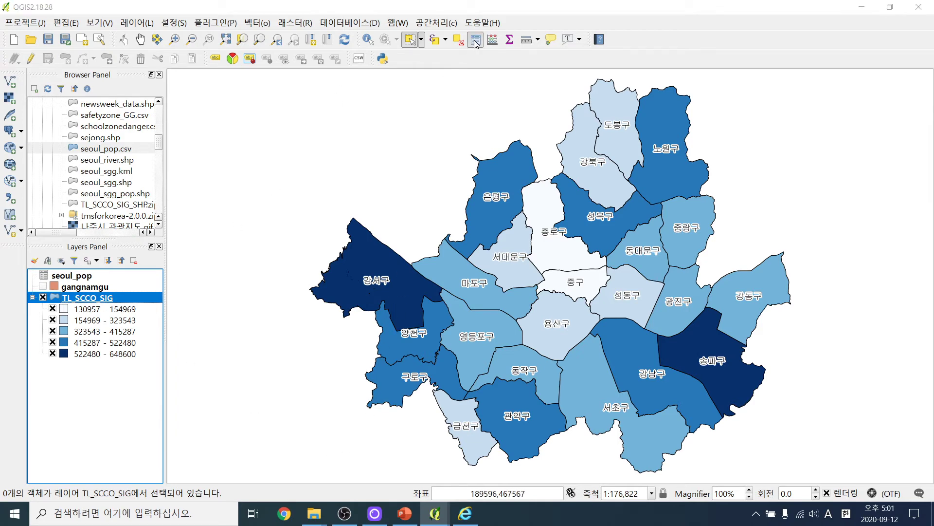
left_click_drag(409, 121, 506, 131)
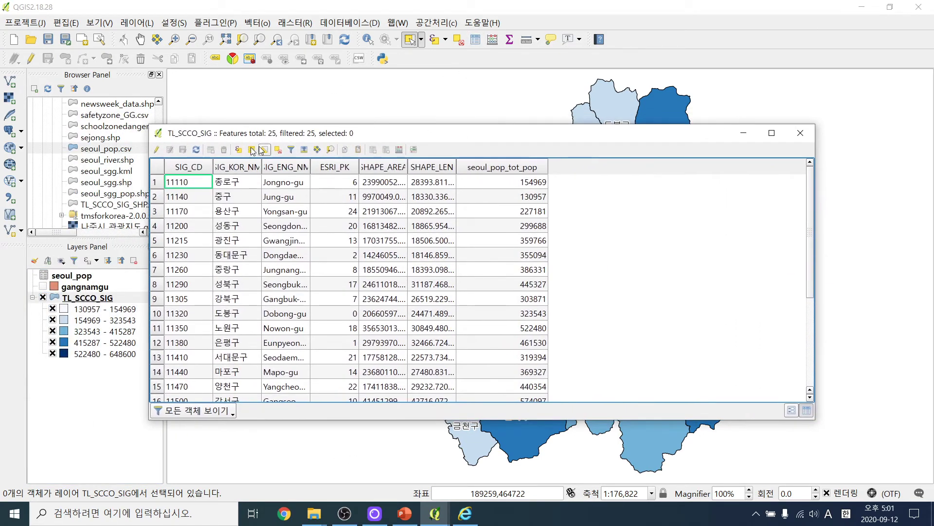
left_click(239, 149)
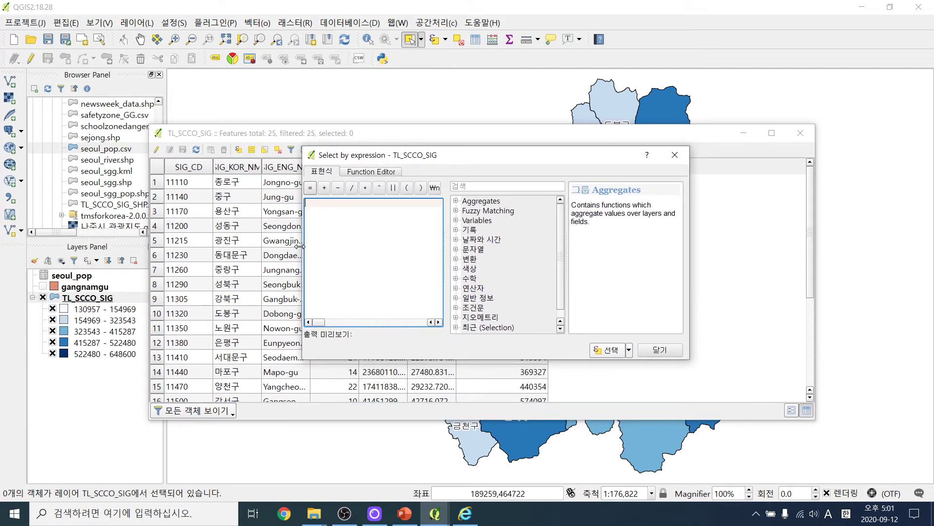
left_click_drag(303, 251, 209, 243)
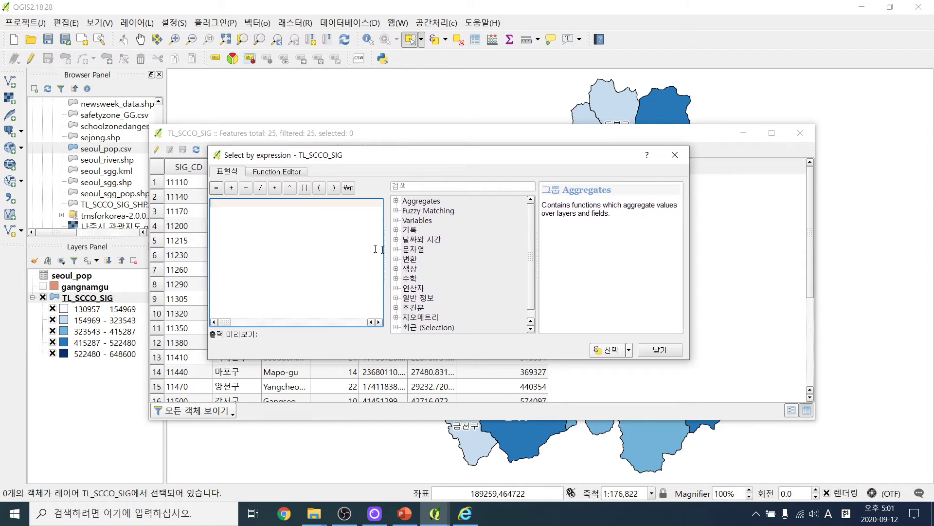
Step: Start the selection expression with the SIG_KOR_NM field followed by in (
left_click_drag(531, 259, 514, 311)
left_click(397, 327)
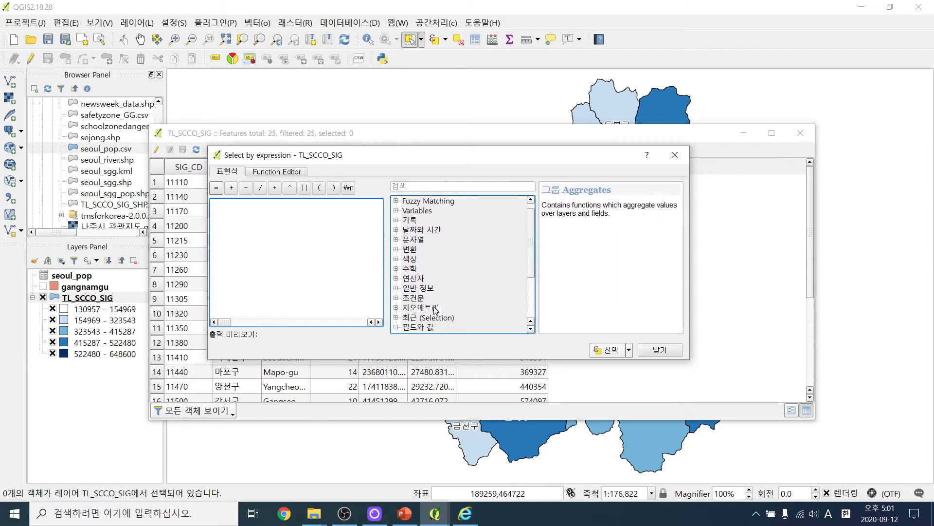
scroll(442, 306, "down", 3)
double_click(436, 280)
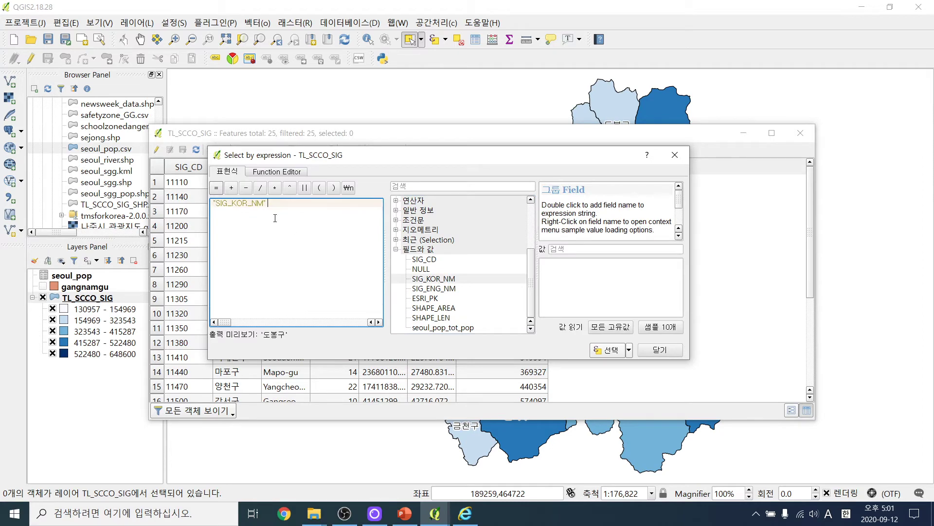
type("in (")
Step: Load all unique values of SIG_KOR_NM, filter them by 양천 and add '양천구' to the expression's list
left_click(622, 324)
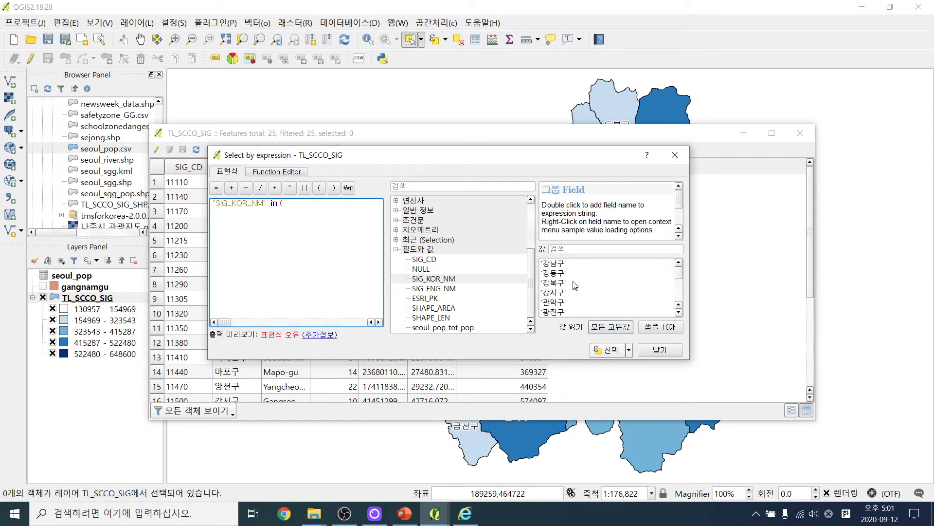
scroll(575, 270, "down", 3)
left_click(573, 247)
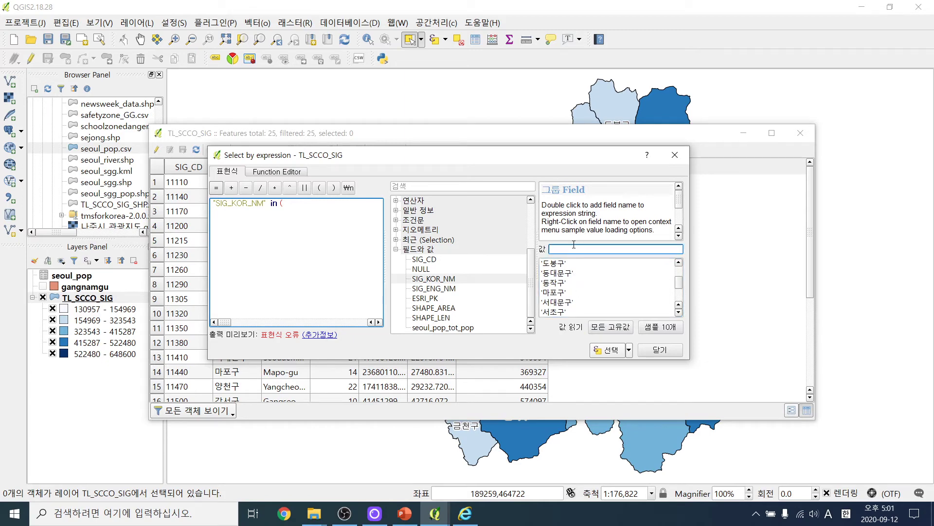
type("양ㅊ")
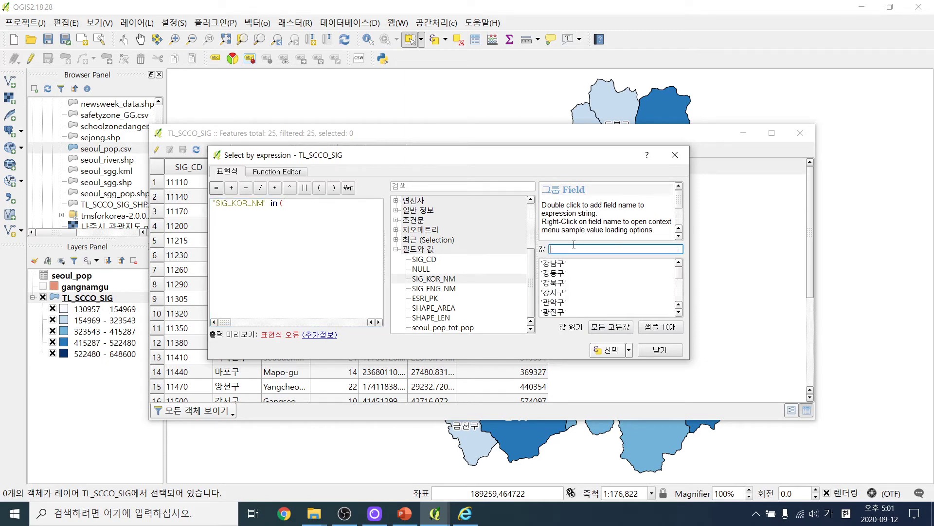
type("ㅓㄴ")
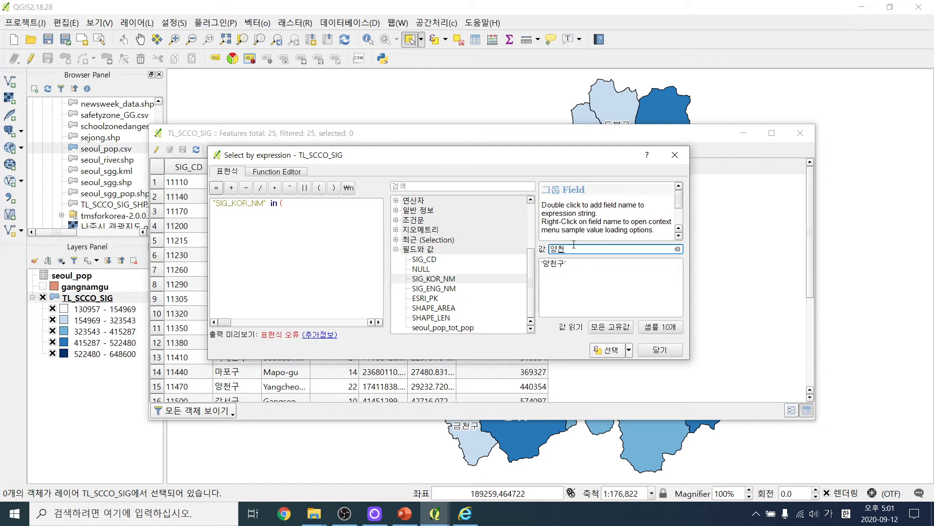
left_click(560, 265)
double_click(559, 266)
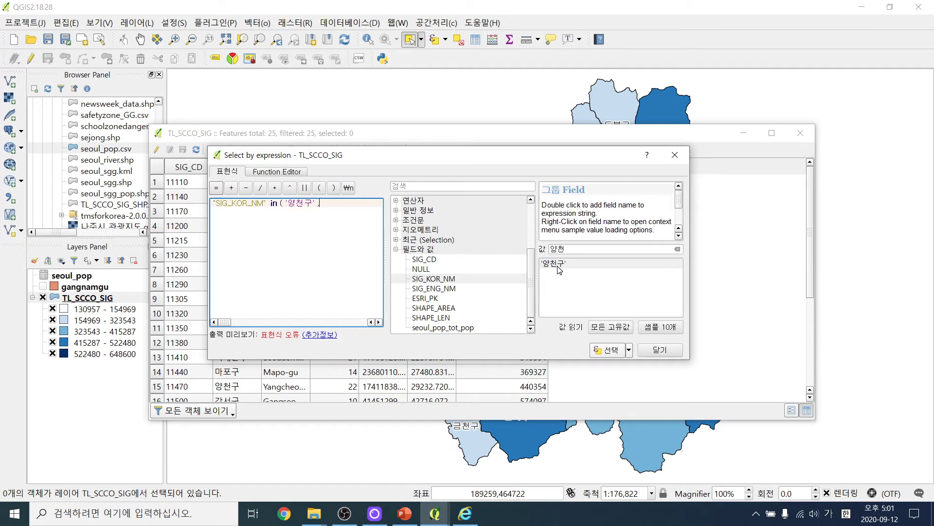
Step: Filter the unique values by 서초 and add '서초구' as the second district in the expression
left_click(582, 249)
key("BackSpace")
key("BackSpace")
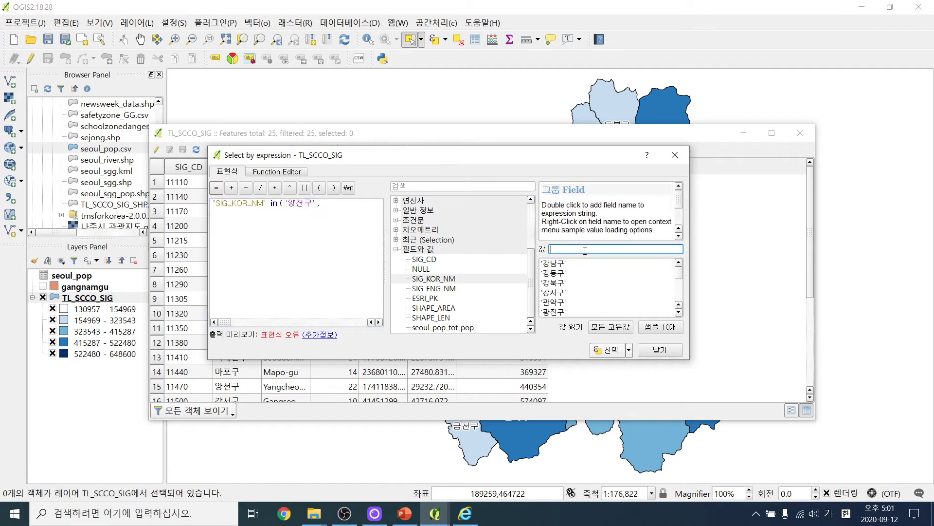
type("서초")
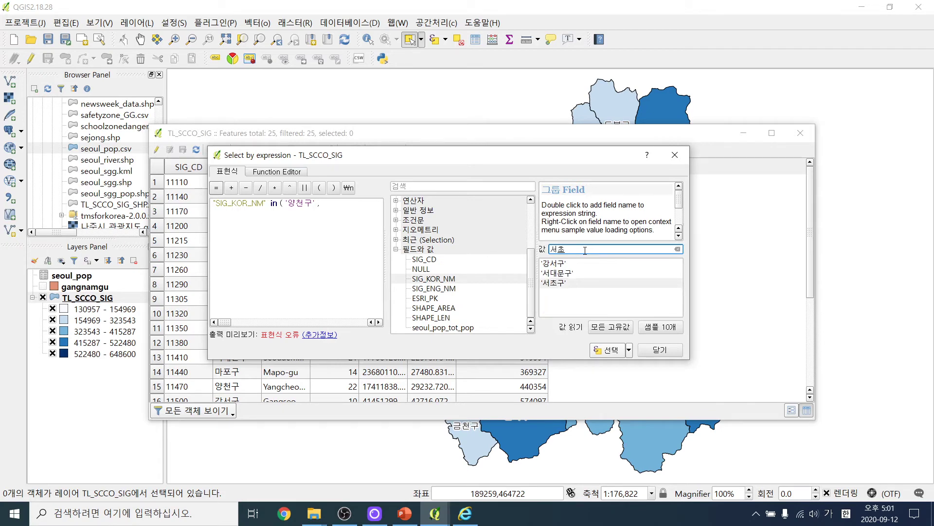
left_click(554, 283)
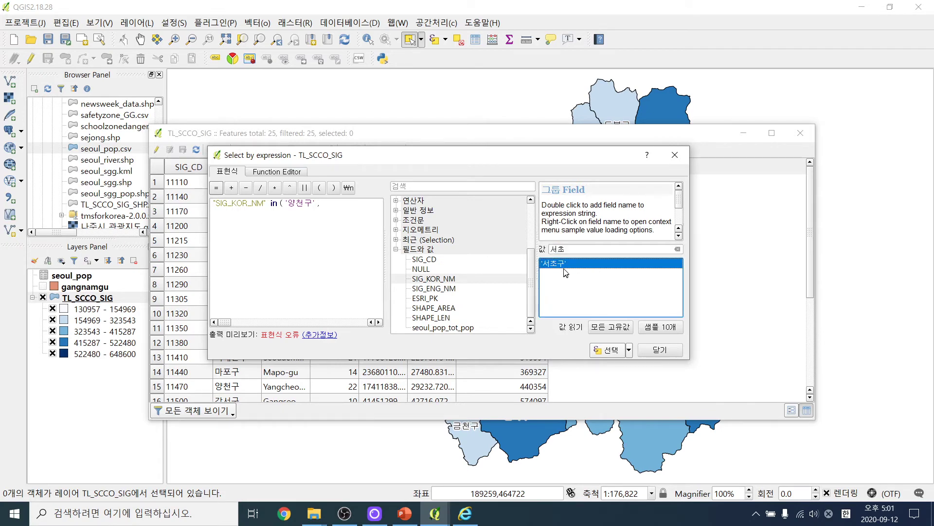
double_click(565, 272)
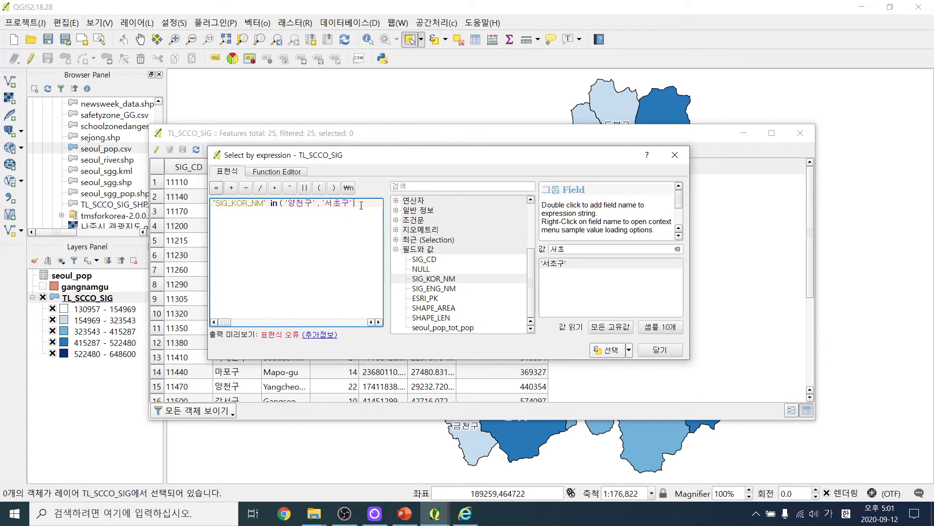
Step: Add '강남구' as the third district, close the parenthesis and run the selection
left_click(569, 249)
key("BackSpace")
key("BackSpace")
type("강남구")
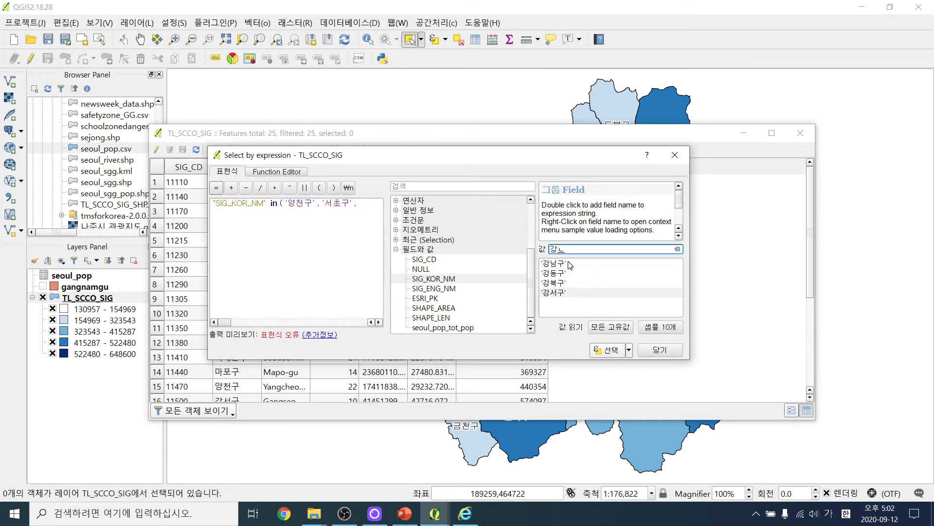
double_click(554, 264)
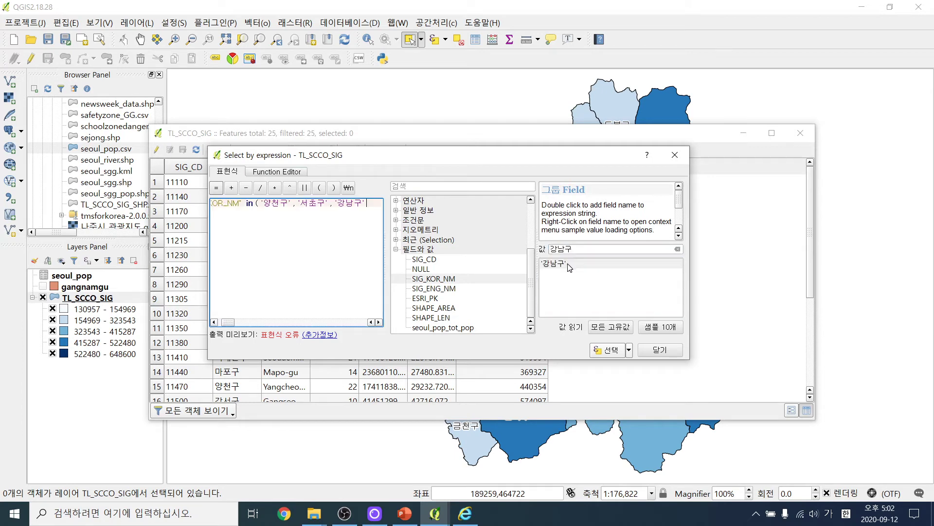
type(")")
left_click(612, 353)
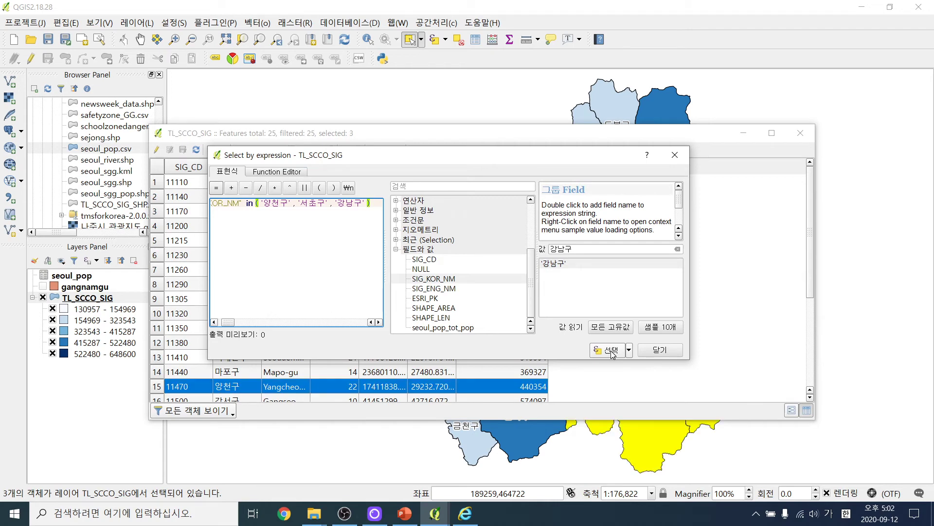
Step: Move the expression dialog and attribute table aside to examine the selected districts on the map, and close the expression dialog
left_click_drag(525, 165, 559, 413)
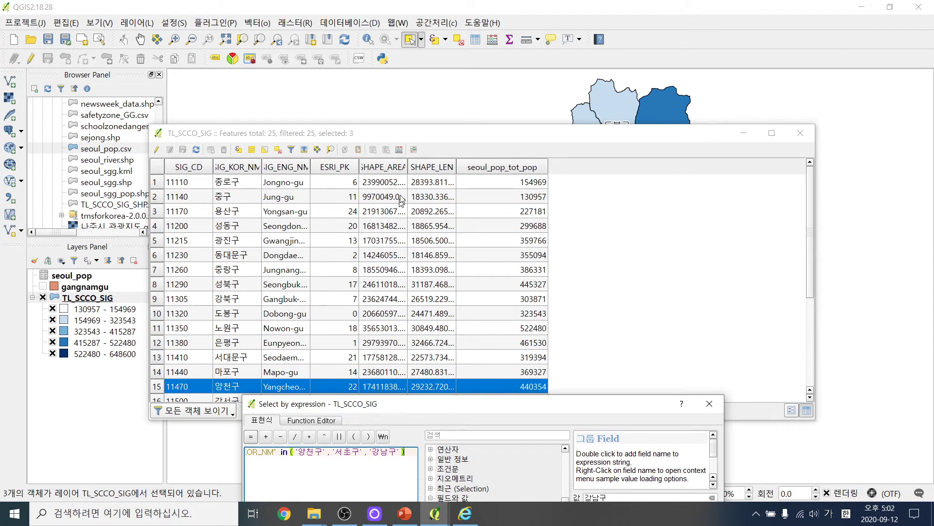
left_click_drag(424, 133, 38, 154)
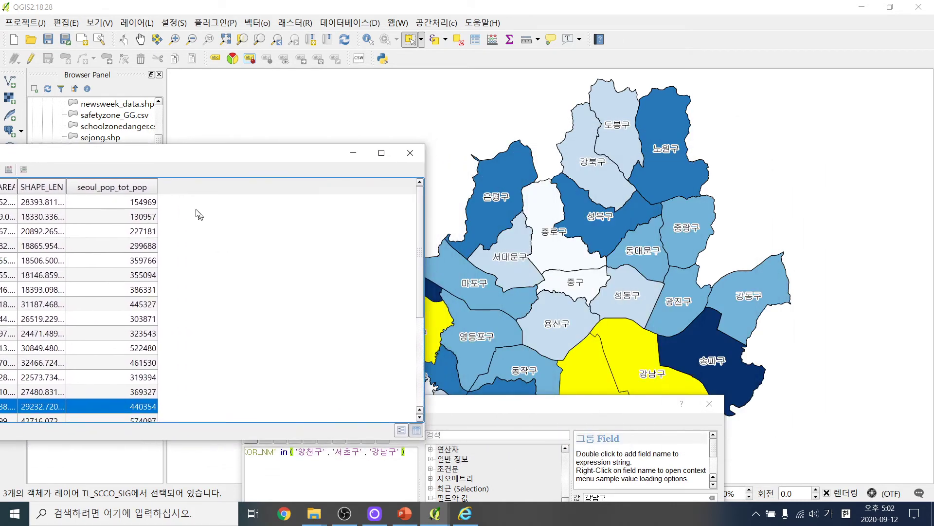
left_click_drag(299, 158, 108, 137)
left_click_drag(555, 404, 147, 209)
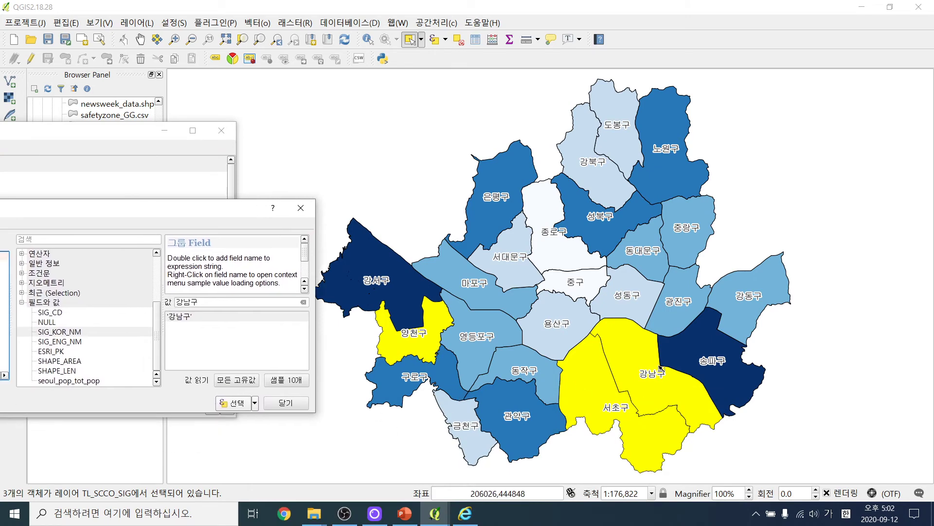
left_click(301, 208)
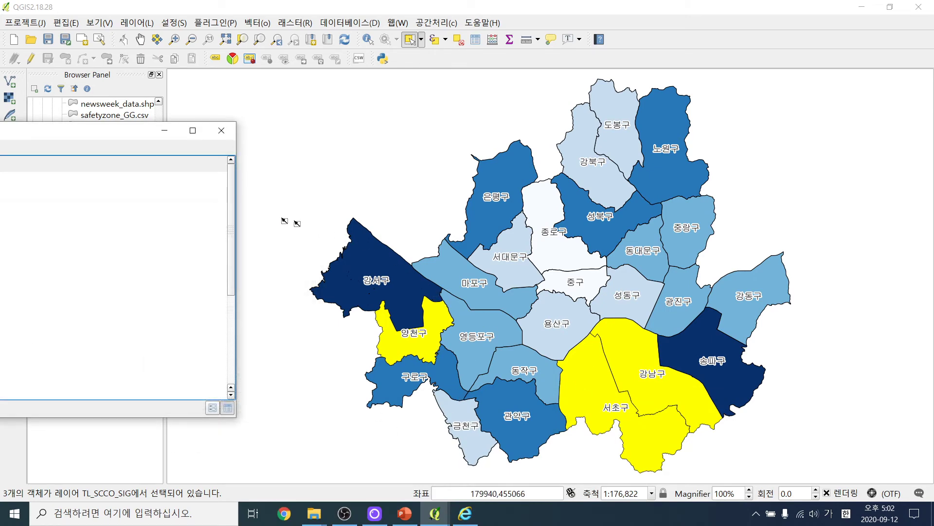
Step: Clear the selection of districts from the attribute table and close the table
left_click_drag(73, 132, 601, 146)
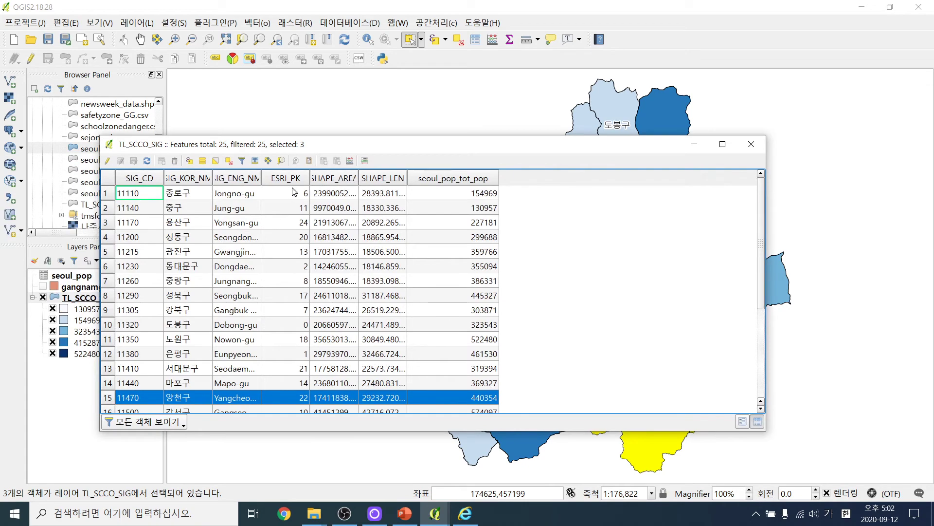
left_click(229, 162)
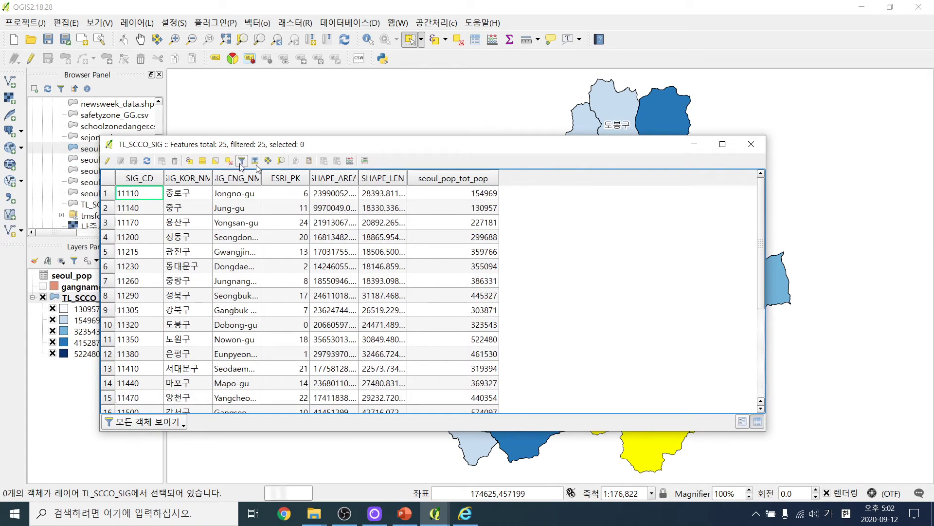
left_click(753, 144)
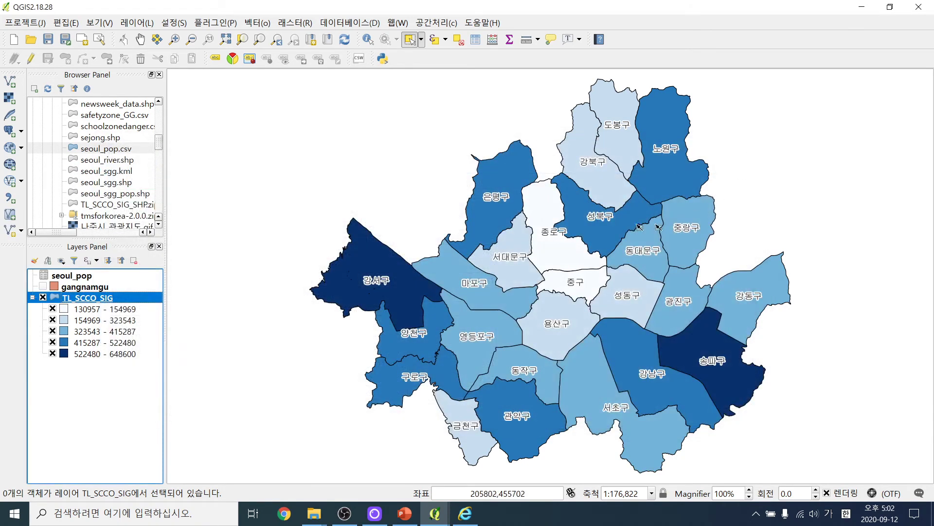
Step: Reopen the TL_SCCO_SIG attribute table and start a new selection expression with the SIG_KOR_NM field
left_click(475, 39)
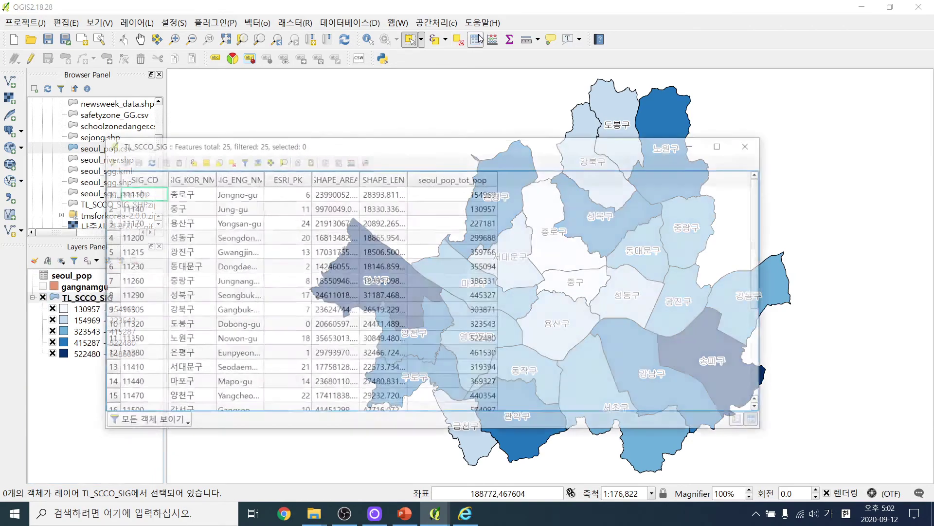
left_click(189, 161)
left_click_drag(226, 214, 563, 220)
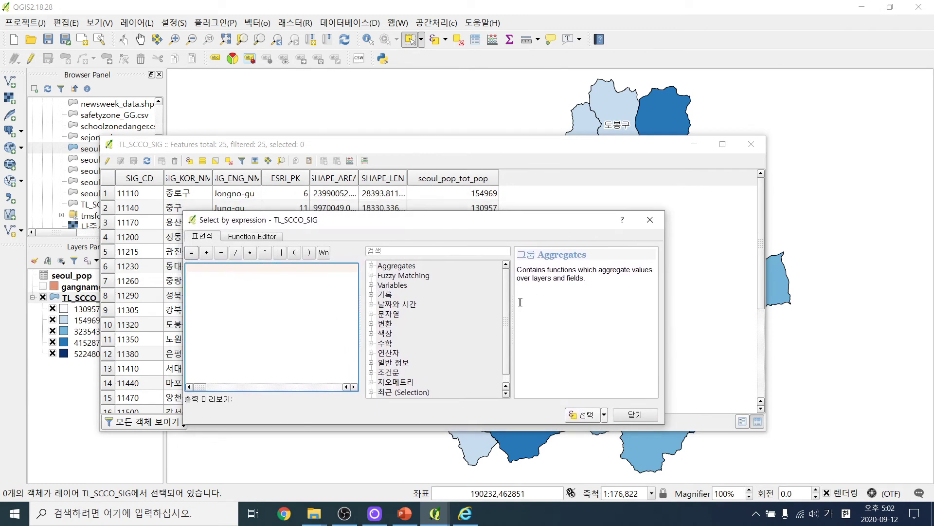
scroll(506, 341, "down", 1)
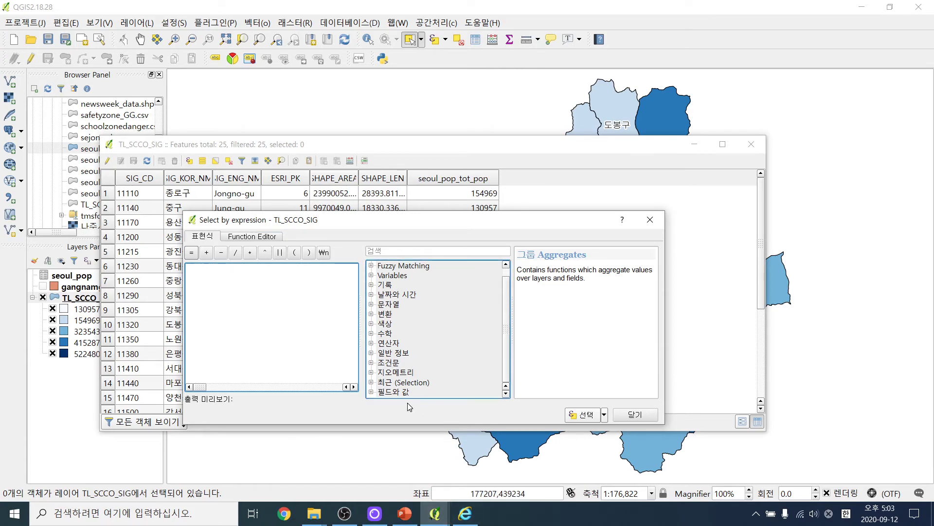
left_click(371, 392)
scroll(409, 356, "down", 3)
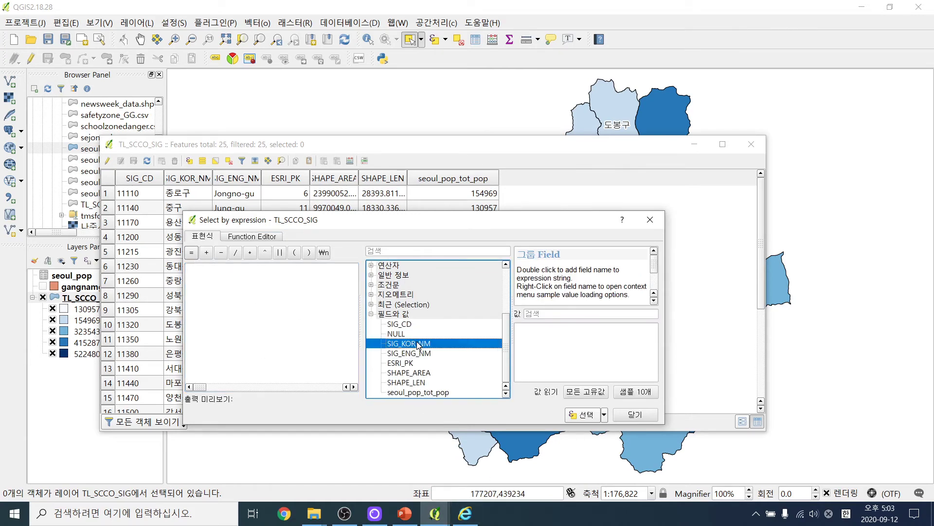
double_click(409, 343)
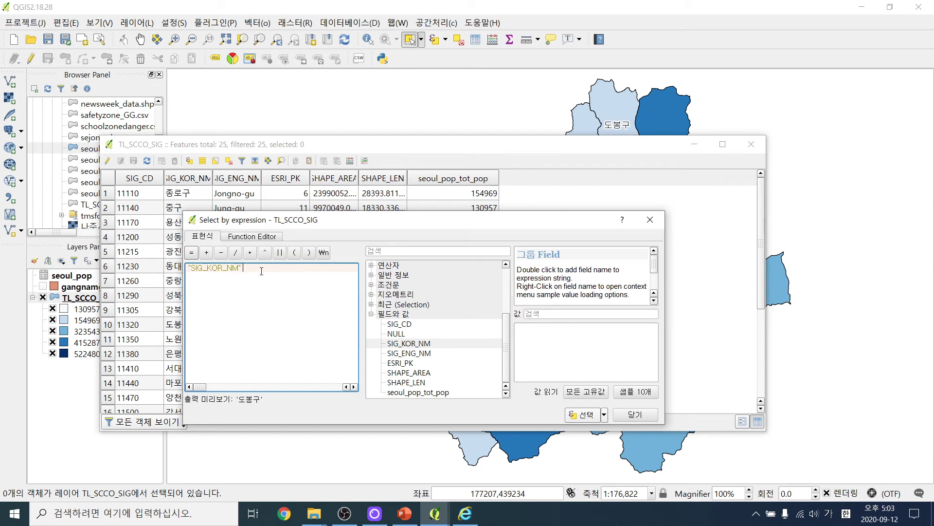
Step: Add the like operator after the SIG_KOR_NM field, removing the stray character before it
type("ㅏ")
key("Hangul")
type("like")
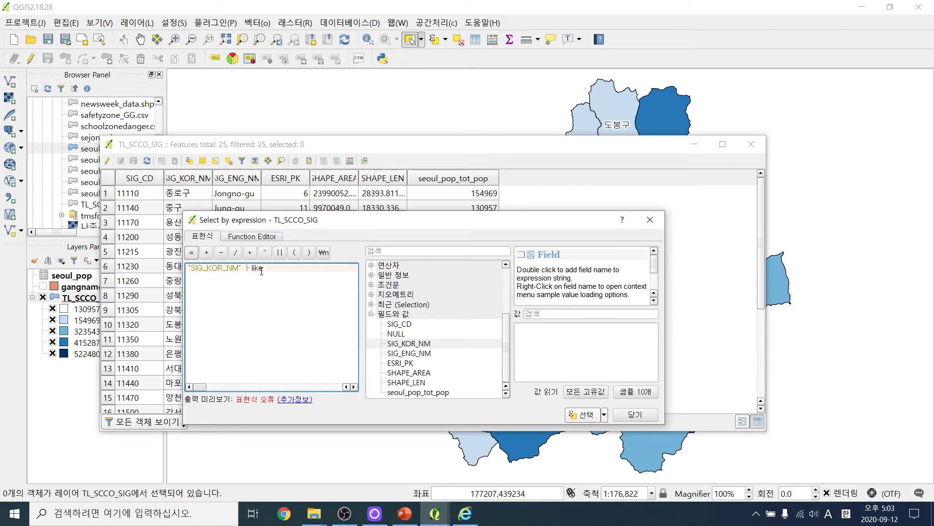
key("Left")
key("Left")
key("Left")
key("Left")
key("BackSpace")
key("BackSpace")
left_click(261, 272)
Step: Complete the expression with the pattern '%천%' and run the selection
type("'")
type("%")
type("c")
key("BackSpace")
key("Hangul")
type("%'")
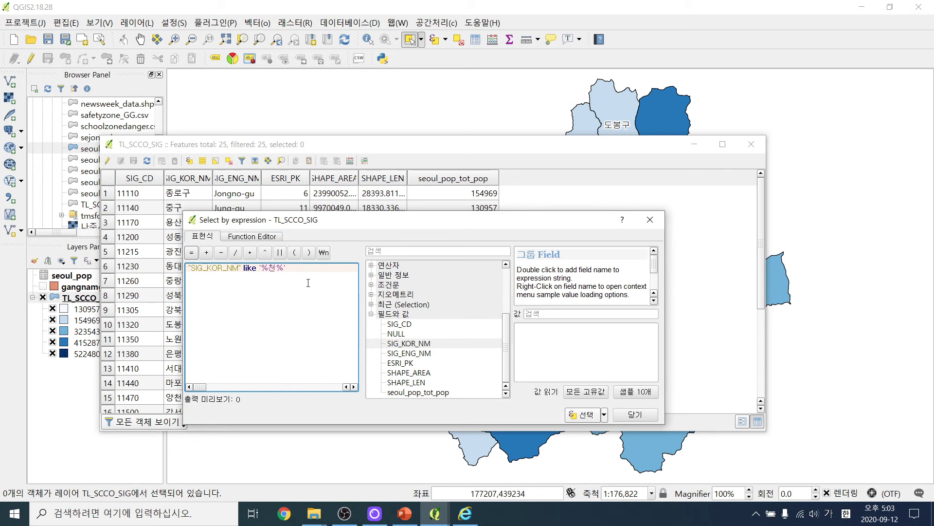
left_click(583, 417)
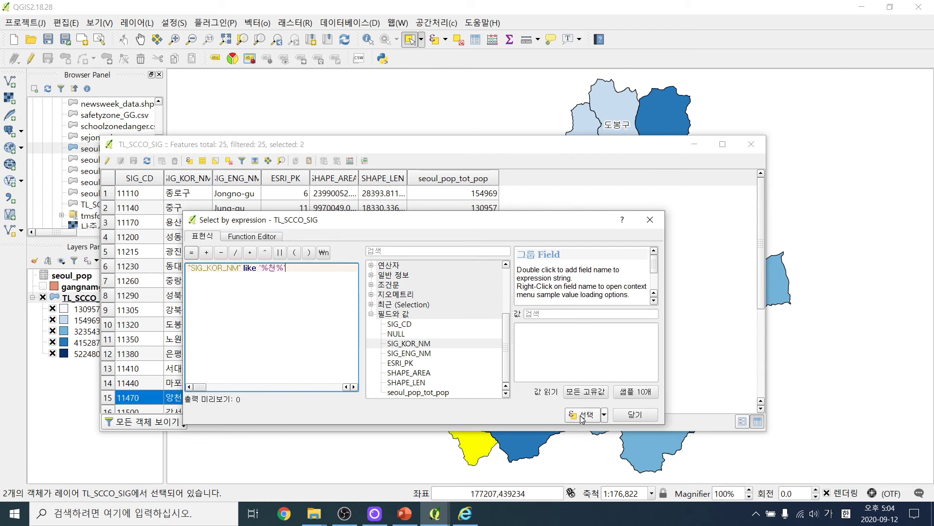
Step: Close the expression dialog and move the selected rows to the top of the attribute table
left_click(650, 219)
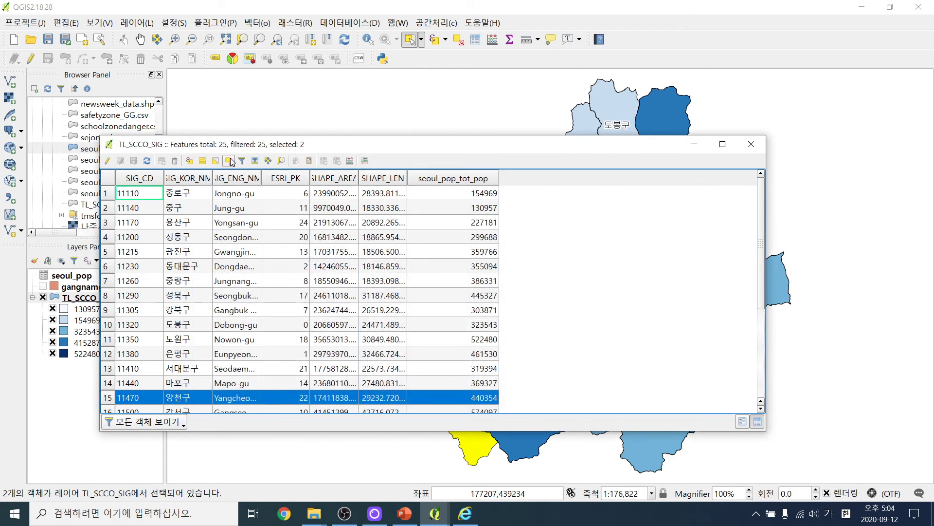
left_click(255, 161)
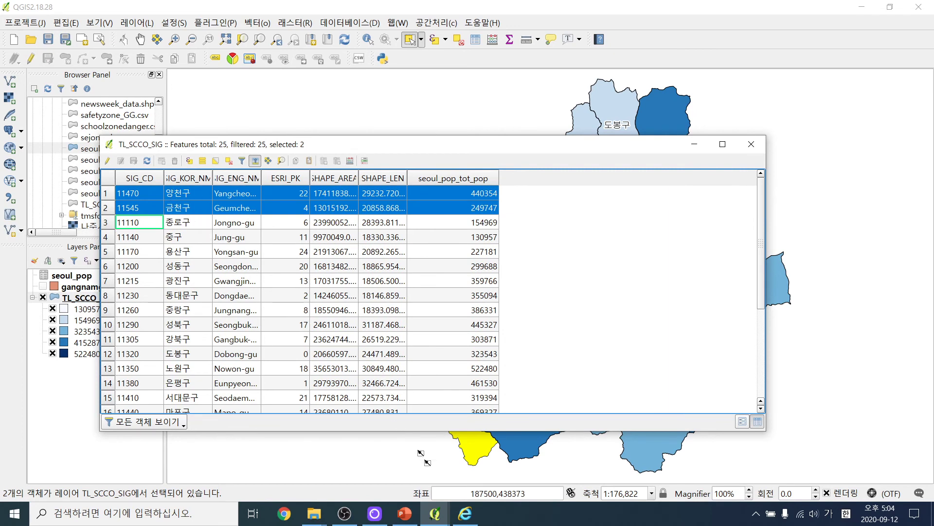
left_click(436, 515)
left_click(528, 469)
left_click(437, 516)
mouse_move(437, 516)
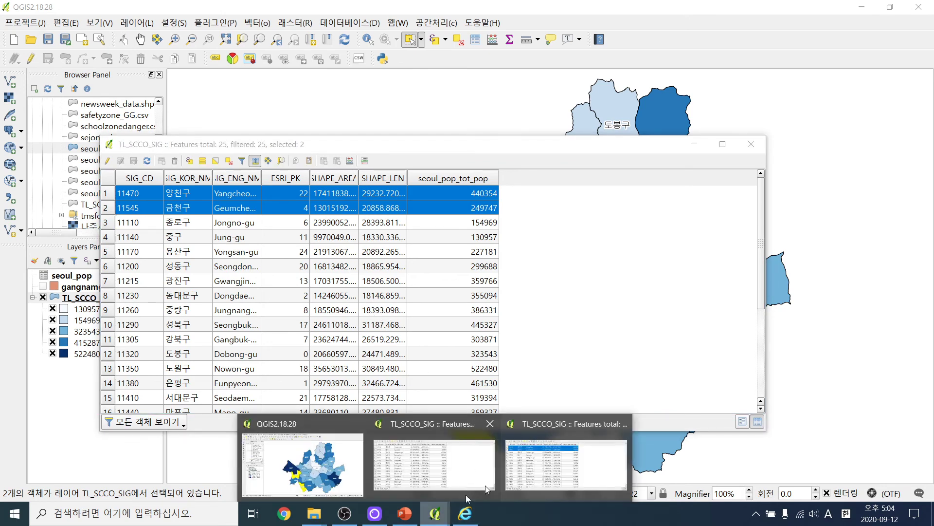
left_click(559, 467)
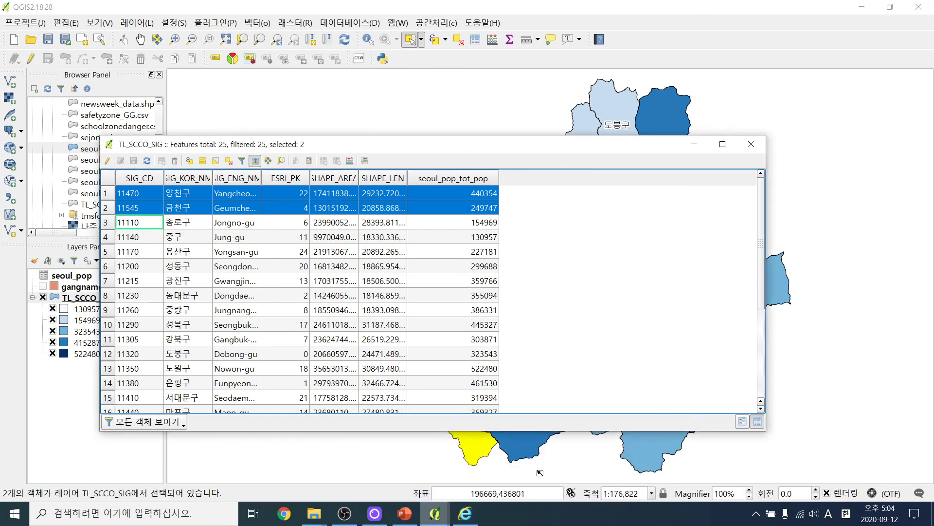
Step: Start another selection expression for the layer's attribute table using the SIG_KOR_NM field
left_click(190, 161)
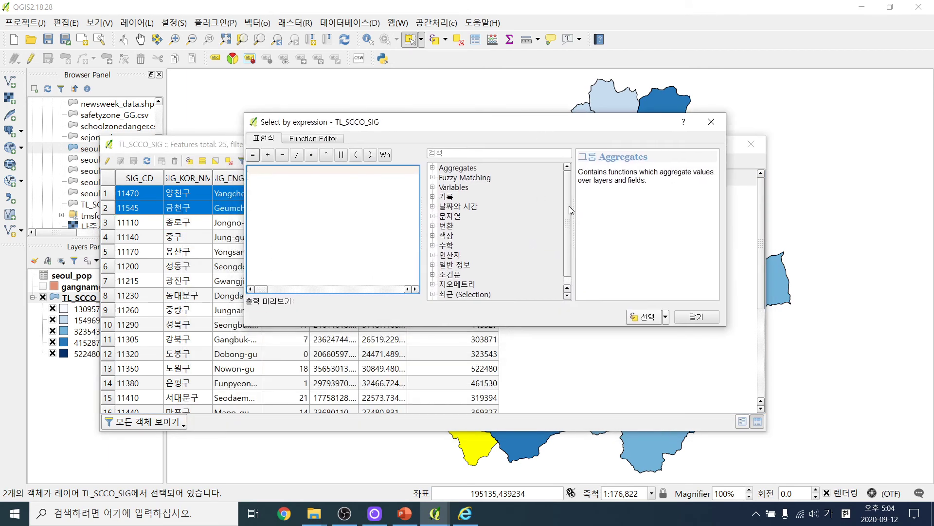
scroll(569, 206, "down", 1)
left_click(432, 295)
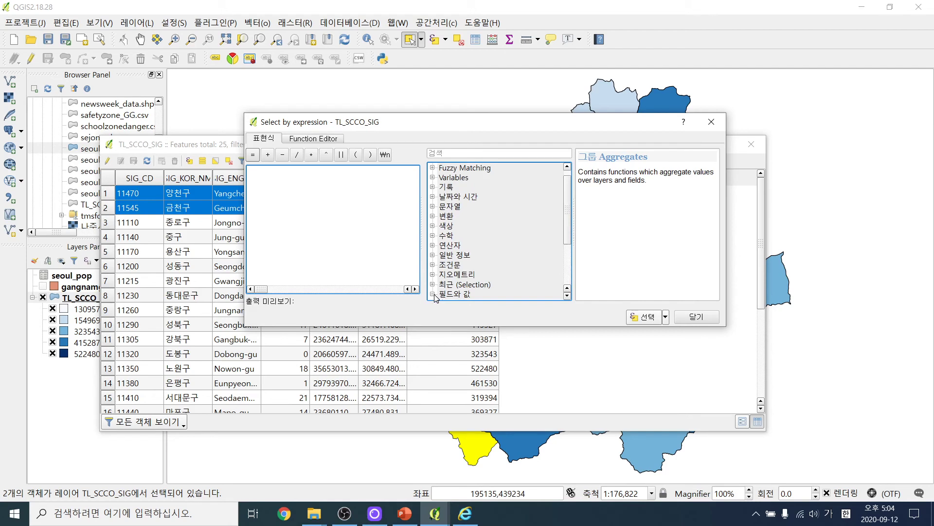
left_click_drag(568, 212, 565, 280)
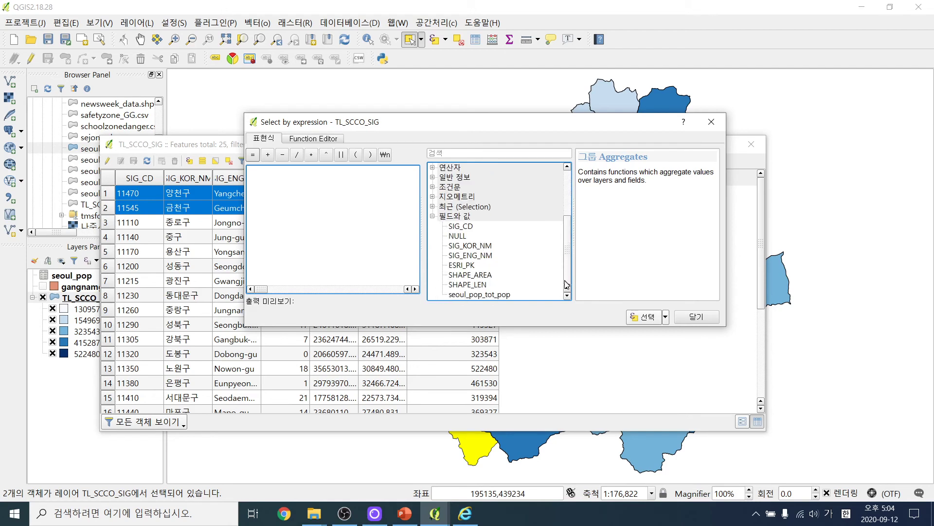
left_click(476, 250)
double_click(488, 246)
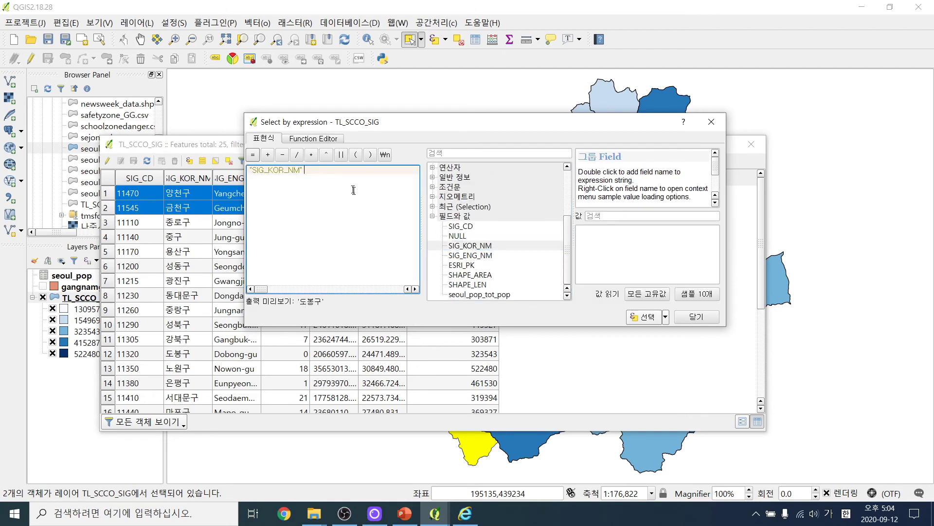
Step: Complete the expression with like '동%' to match district names beginning with 동, and run the selection
type("|")
key("BackSpace")
key("Hangul")
type("like '동%")
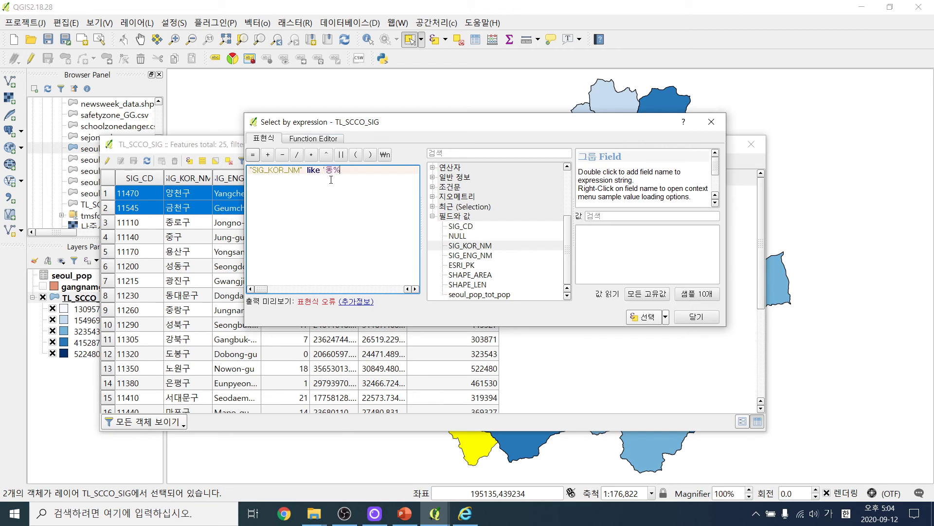
type("'")
left_click(644, 317)
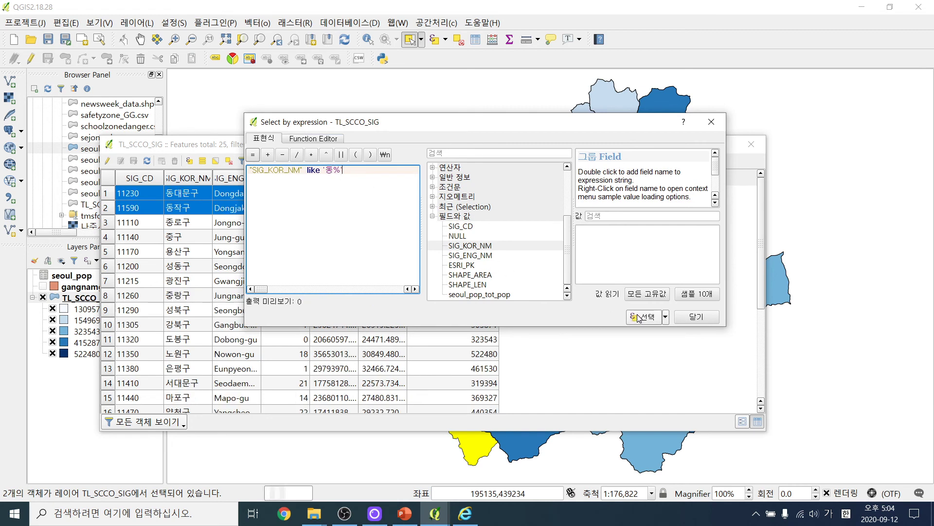
Step: Close the expression dialog and minimize the attribute table to view the selected districts on the map
left_click(711, 122)
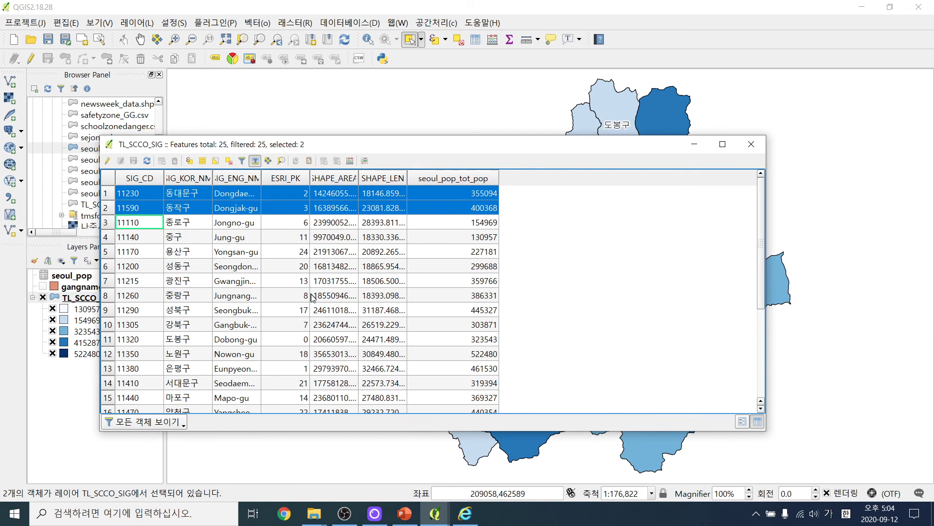
left_click_drag(444, 152, 557, 152)
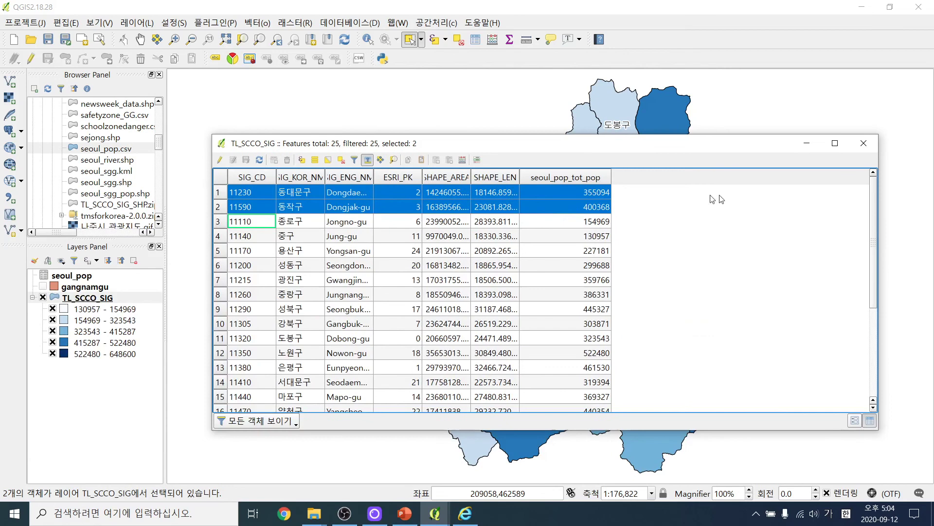
left_click(806, 143)
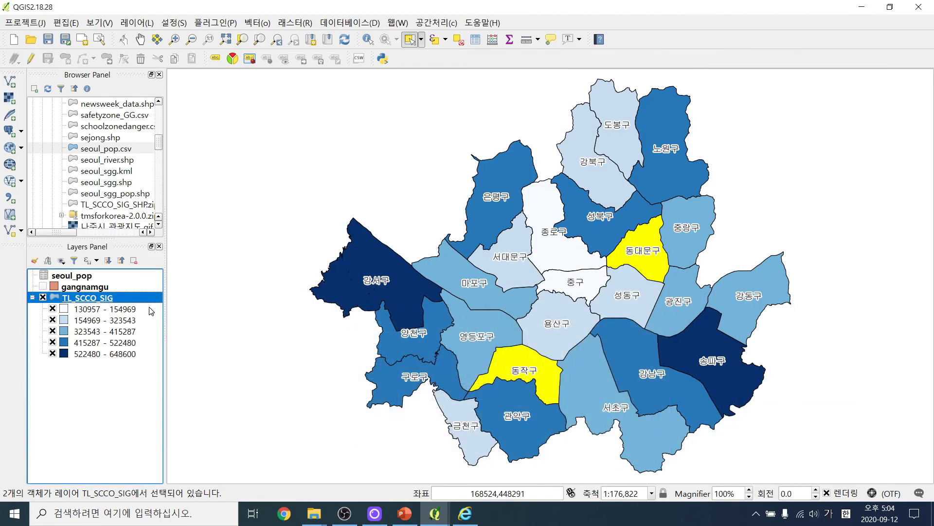
right_click(103, 302)
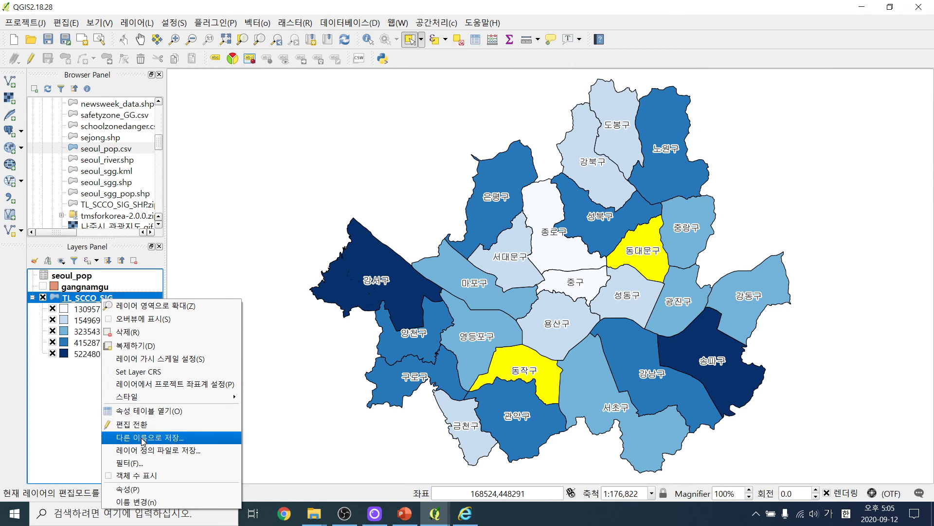
left_click(144, 441)
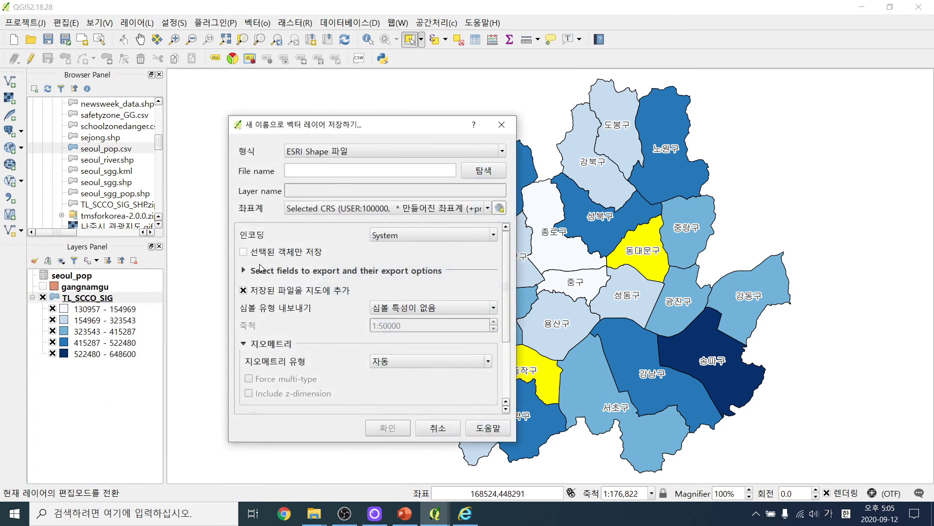
left_click(243, 252)
left_click(483, 170)
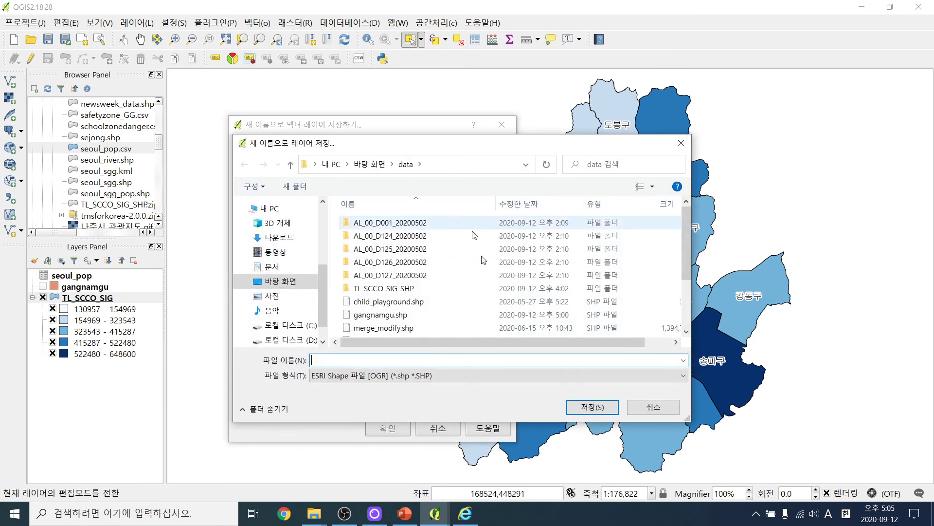
left_click(681, 143)
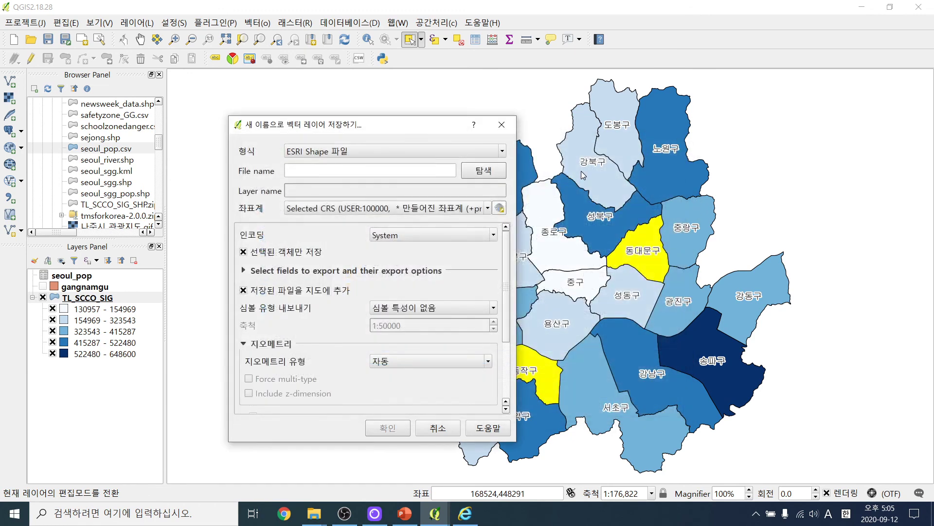
left_click(501, 125)
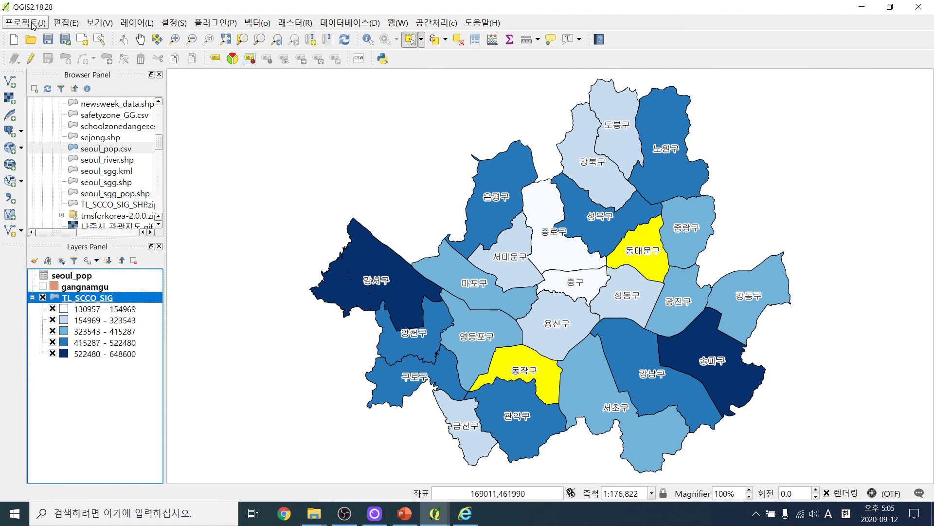
left_click(14, 39)
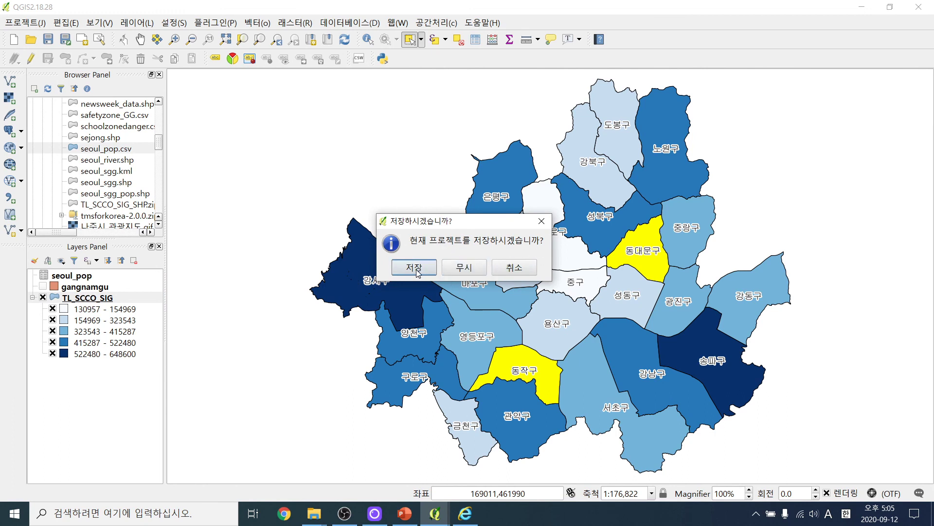
left_click(536, 269)
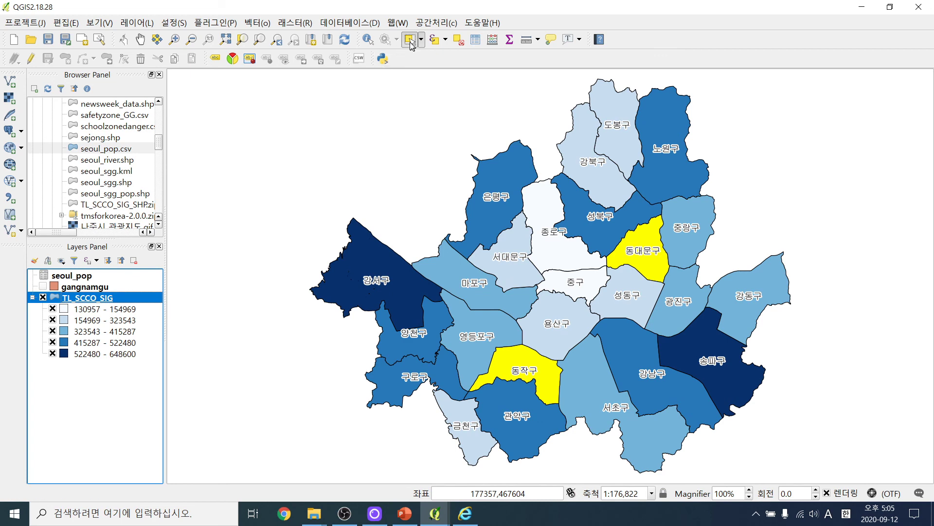
Step: Clear the district selection and save the project under the name map in the data folder
left_click(459, 39)
left_click(25, 23)
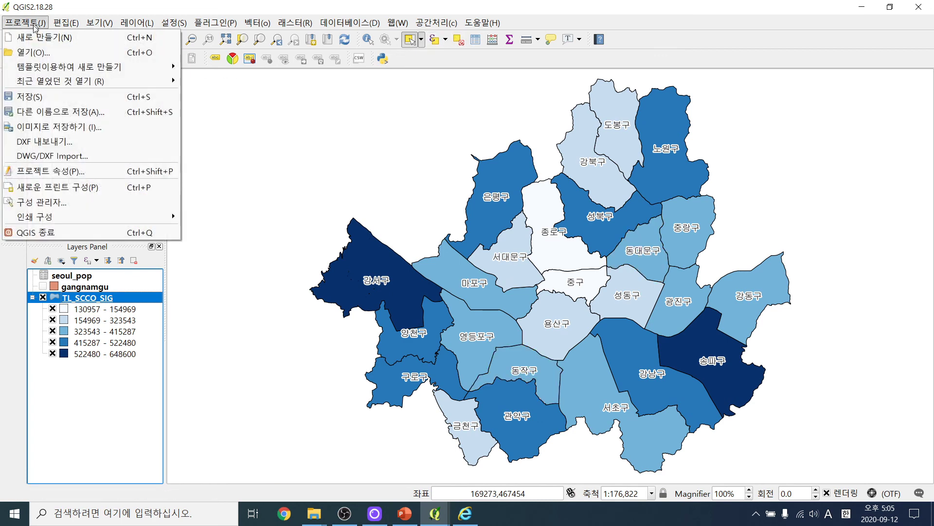
left_click(59, 101)
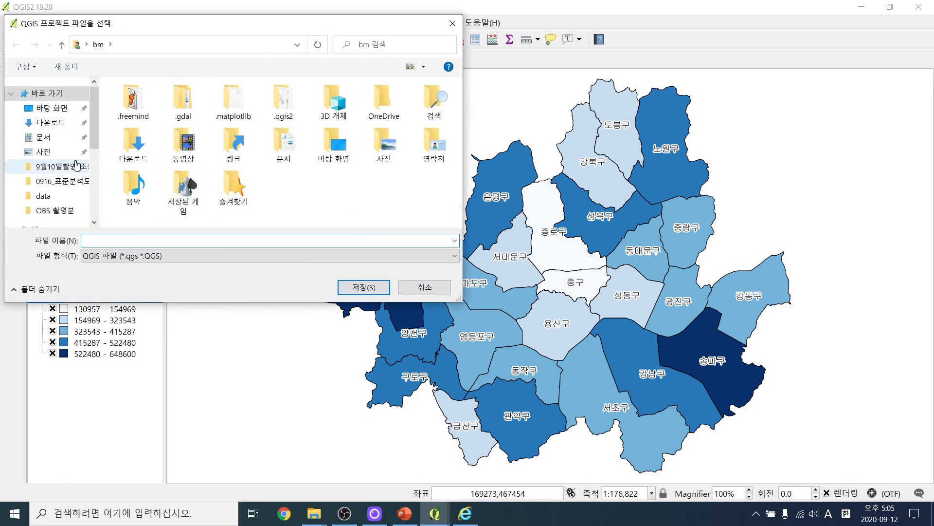
left_click(47, 198)
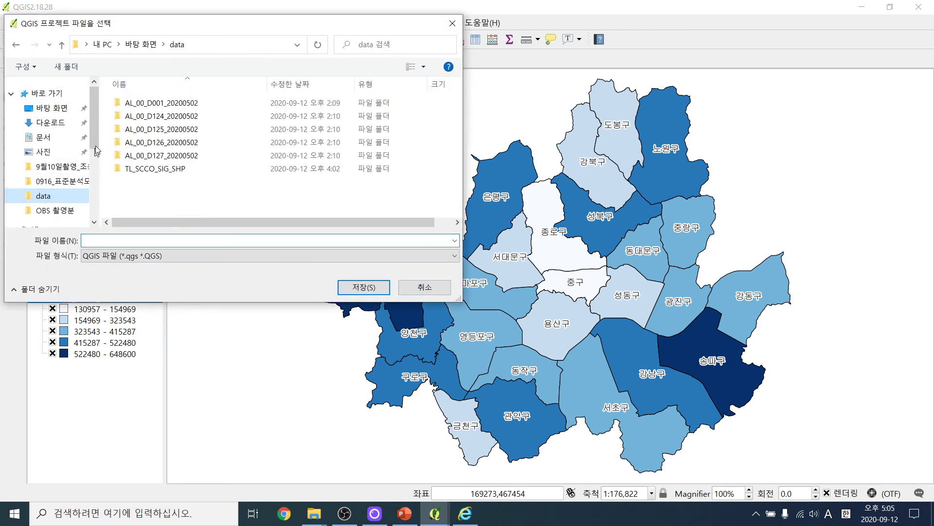
left_click(133, 239)
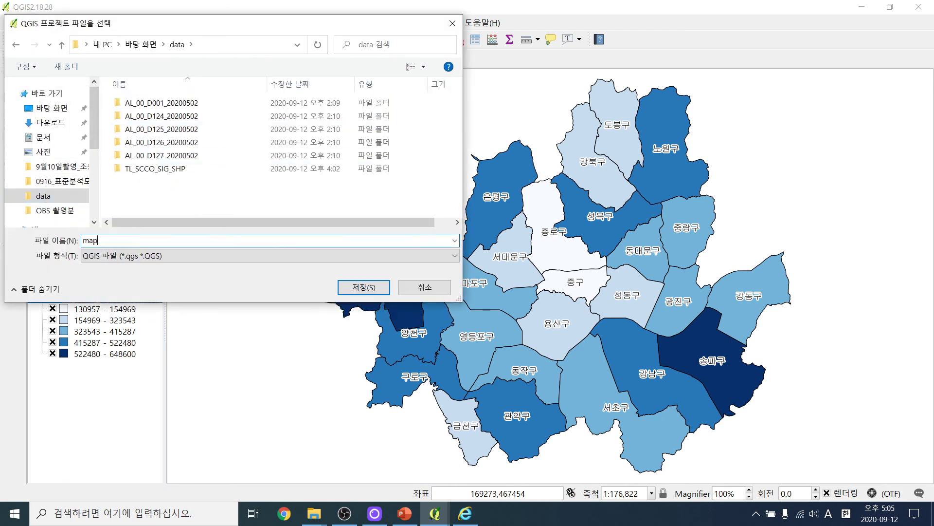